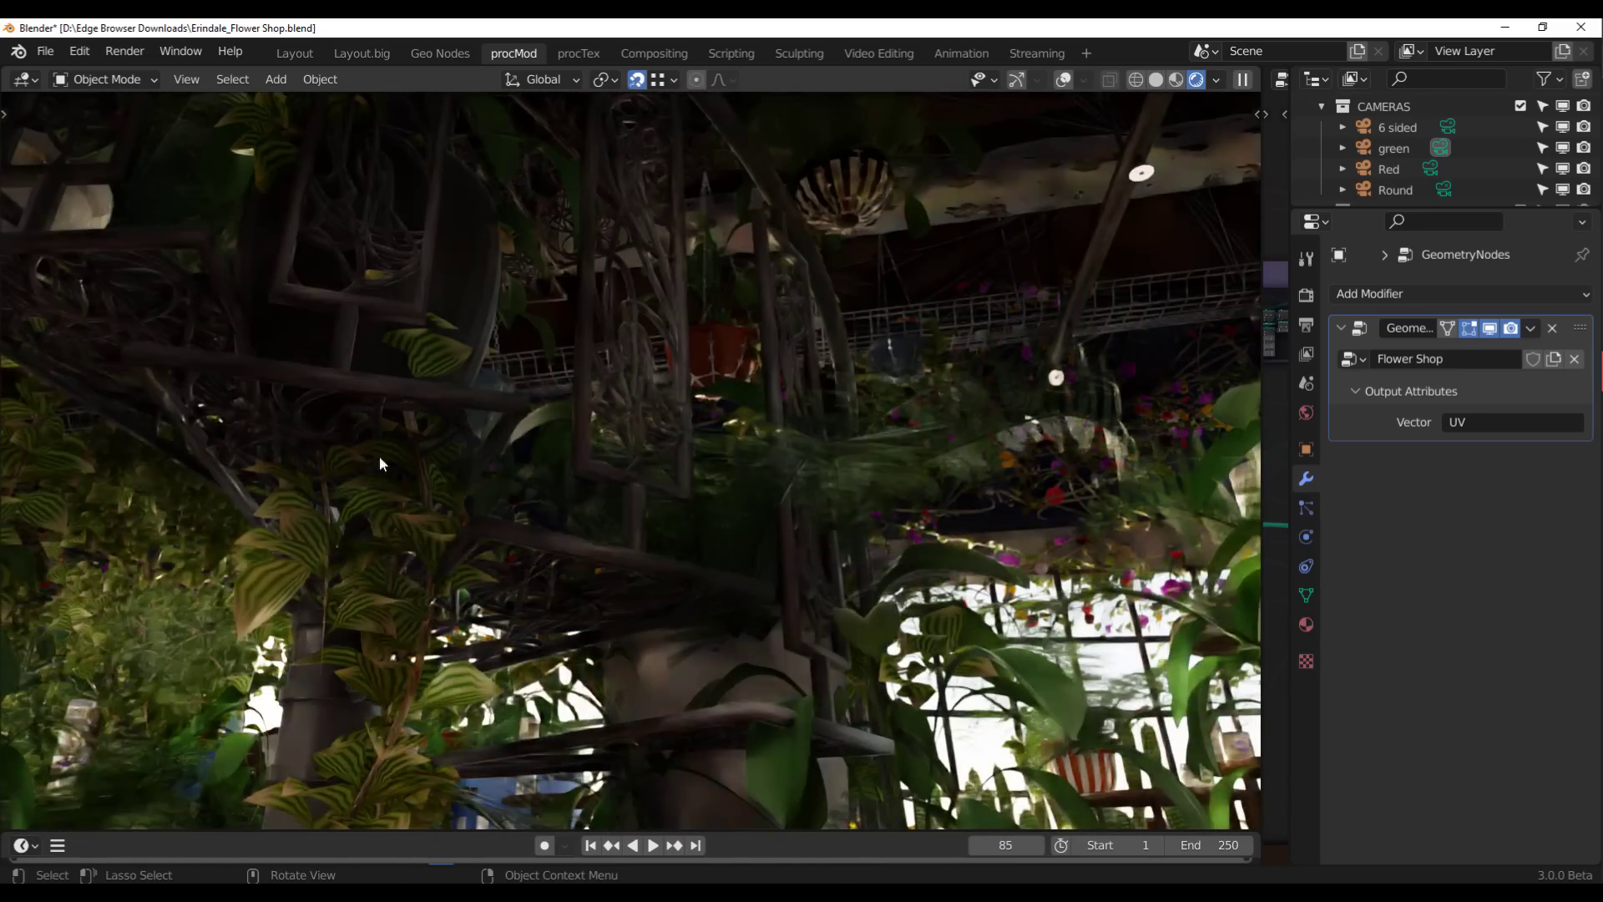
# Examine the rendered flower shop interior and the low-poly monkey mesh from several angles and distances.
pyautogui.moveTo(197, 534); pyautogui.dragTo(713, 434, button='middle')
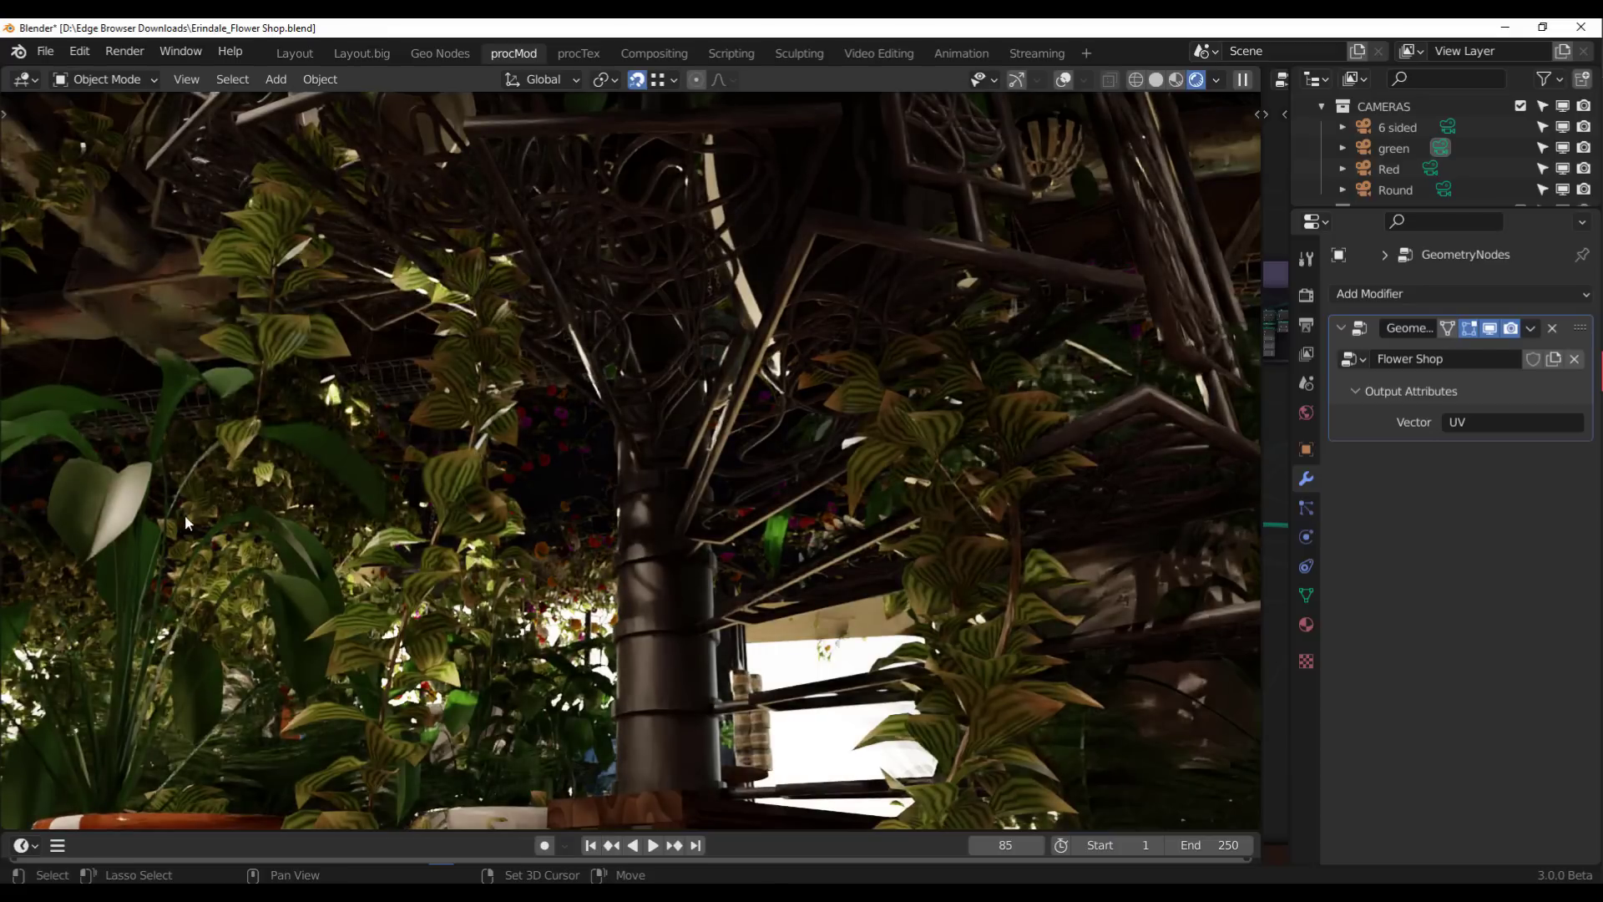
pyautogui.moveTo(184, 514)
pyautogui.mouseDown(button='middle')
pyautogui.moveTo(485, 454)
pyautogui.moveTo(554, 417)
pyautogui.mouseUp(button='middle')
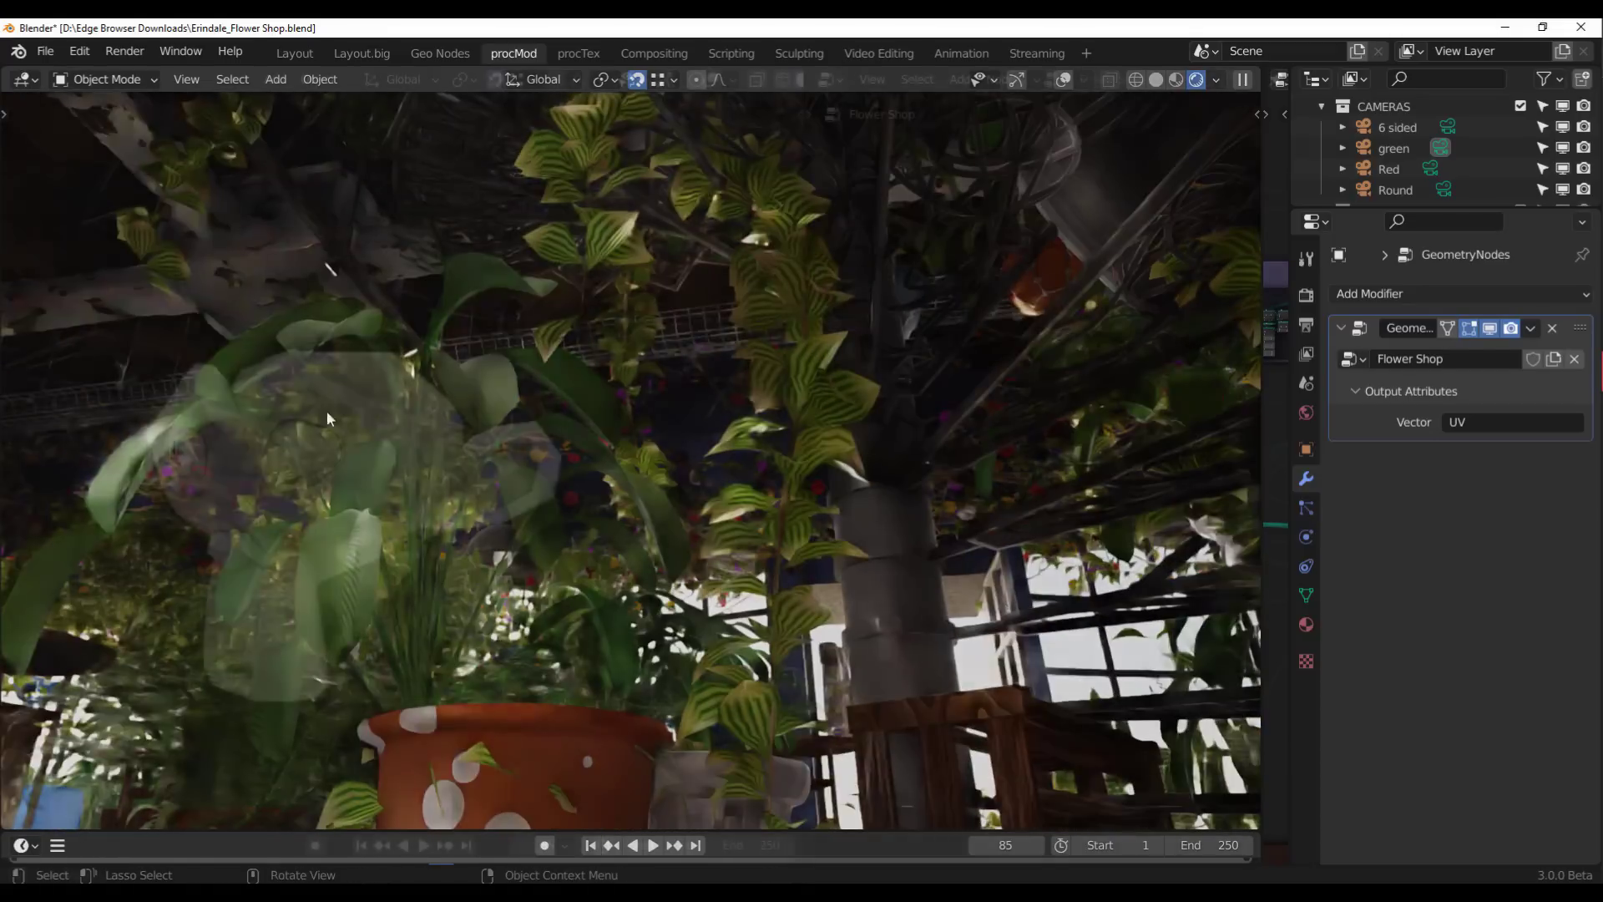
pyautogui.scroll(-6, 414, 495)
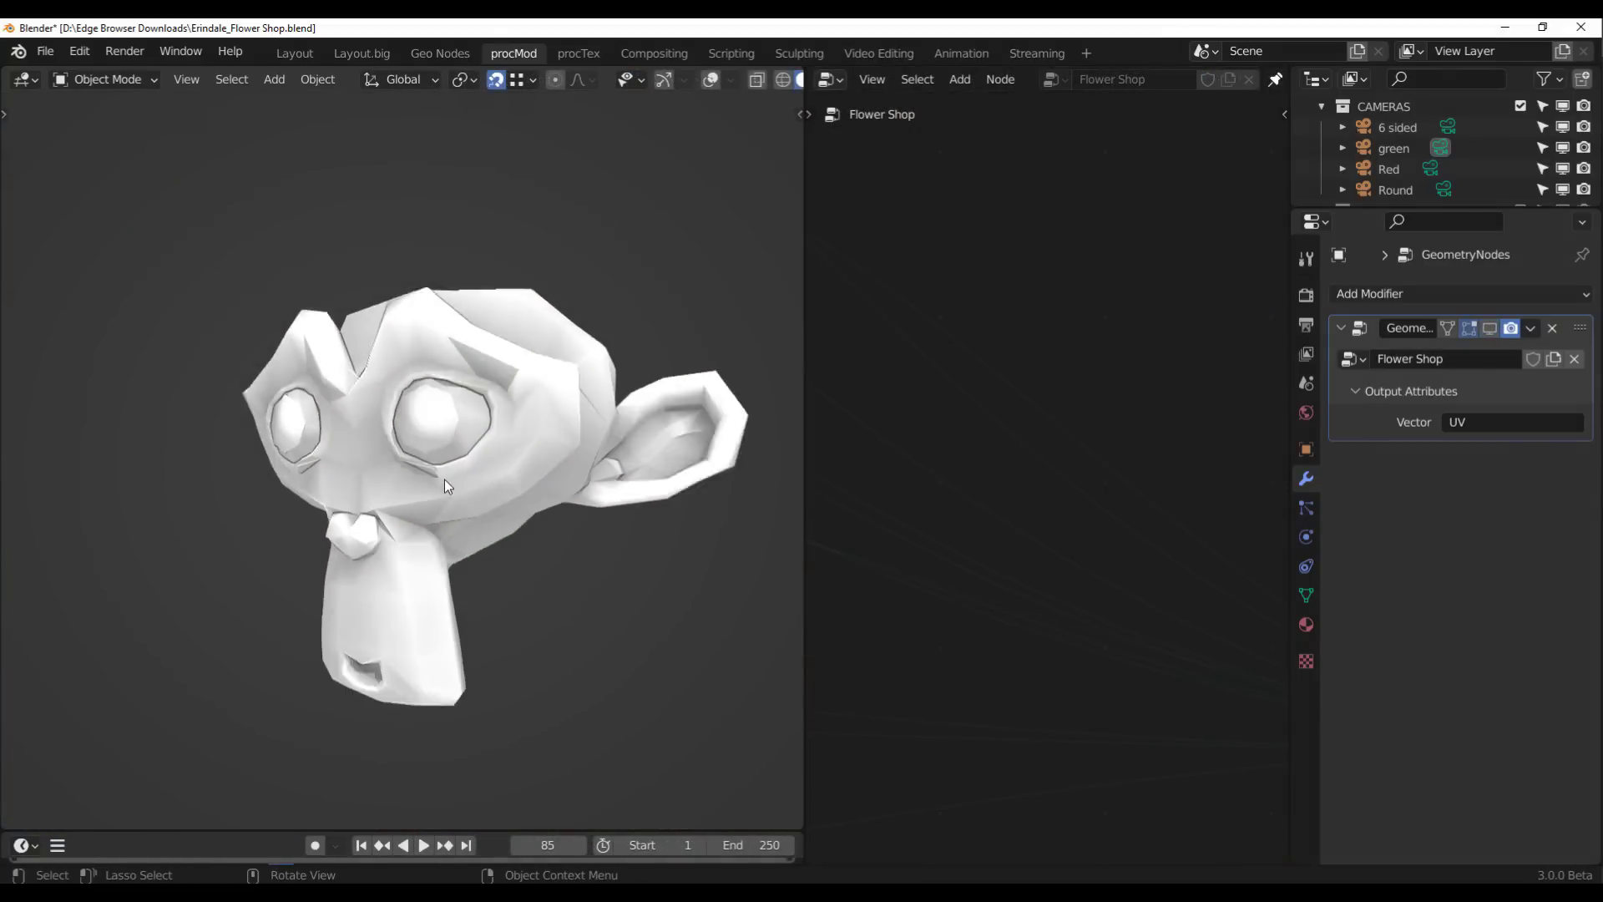
pyautogui.moveTo(444, 479)
pyautogui.mouseDown(button='middle')
pyautogui.moveTo(490, 513)
pyautogui.moveTo(509, 408)
pyautogui.moveTo(347, 508)
pyautogui.moveTo(187, 491)
pyautogui.moveTo(357, 377)
pyautogui.moveTo(257, 394)
pyautogui.moveTo(467, 495)
pyautogui.mouseUp(button='middle')
pyautogui.scroll(-3, 468, 497)
pyautogui.scroll(4, 467, 497)
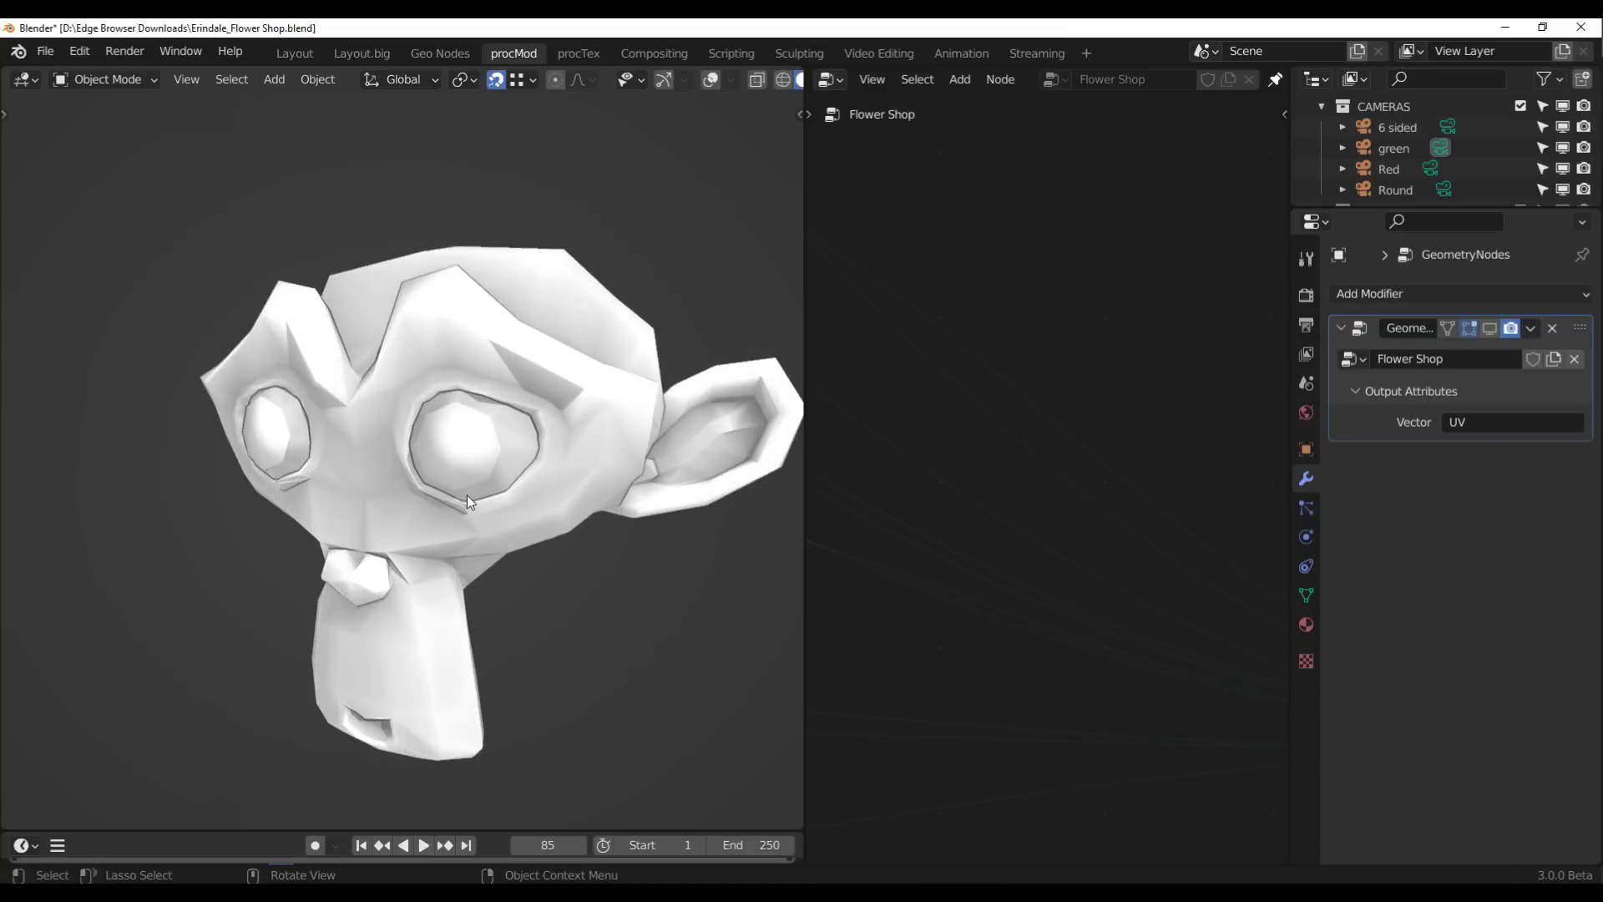
pyautogui.scroll(-4, 467, 496)
pyautogui.scroll(3, 467, 497)
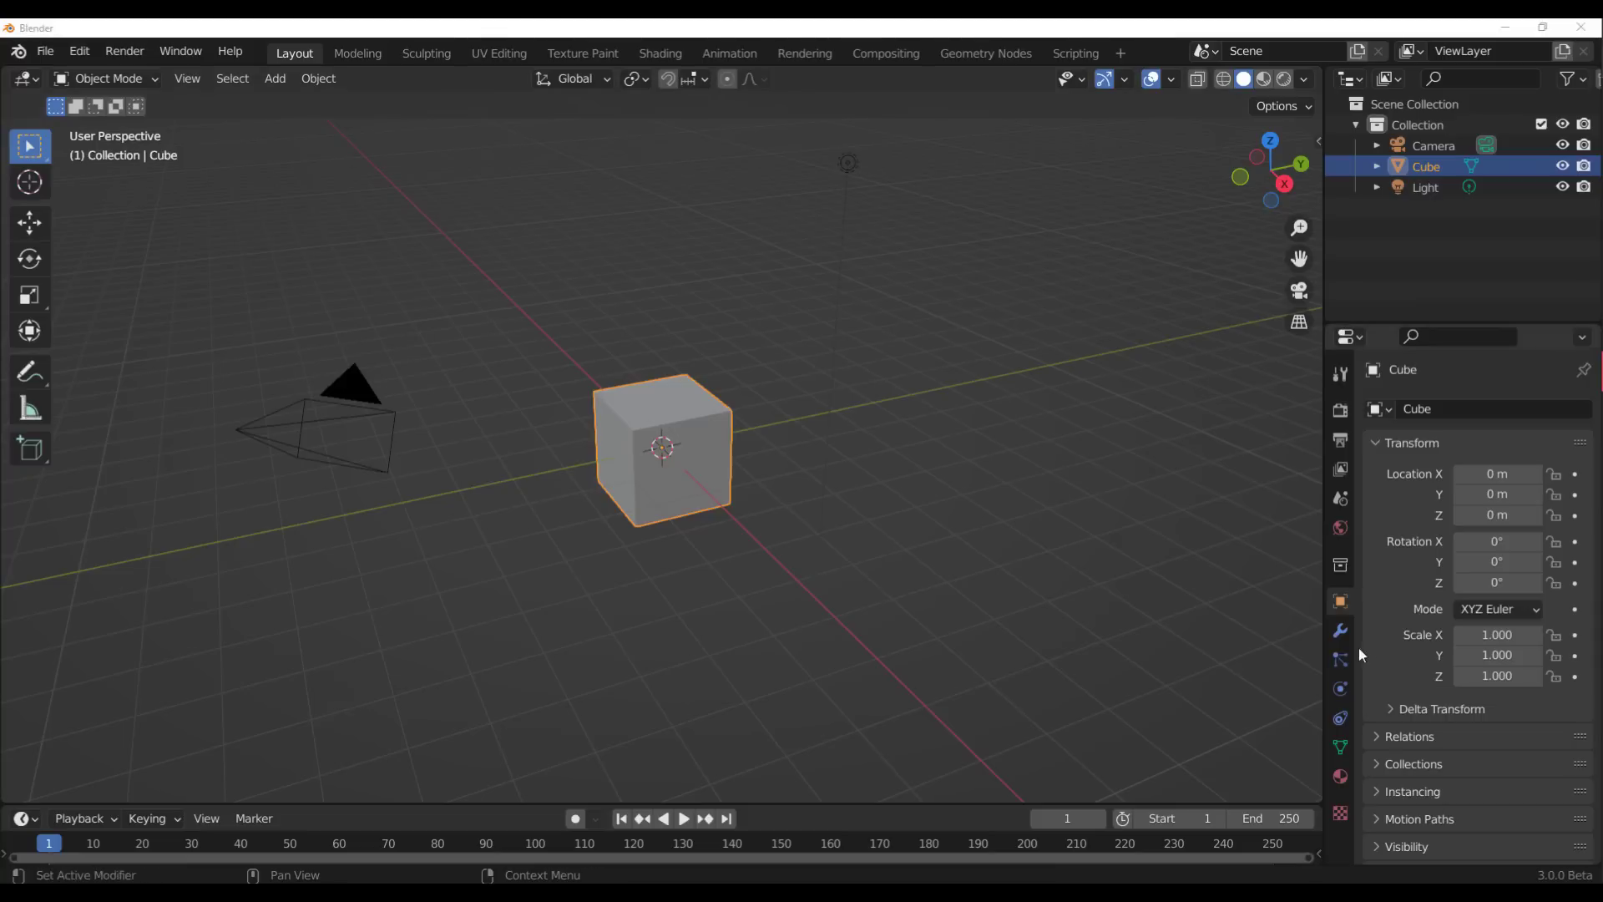
# Add a Geometry Nodes modifier to the default cube.
pyautogui.click(1343, 622)
pyautogui.click(1430, 414)
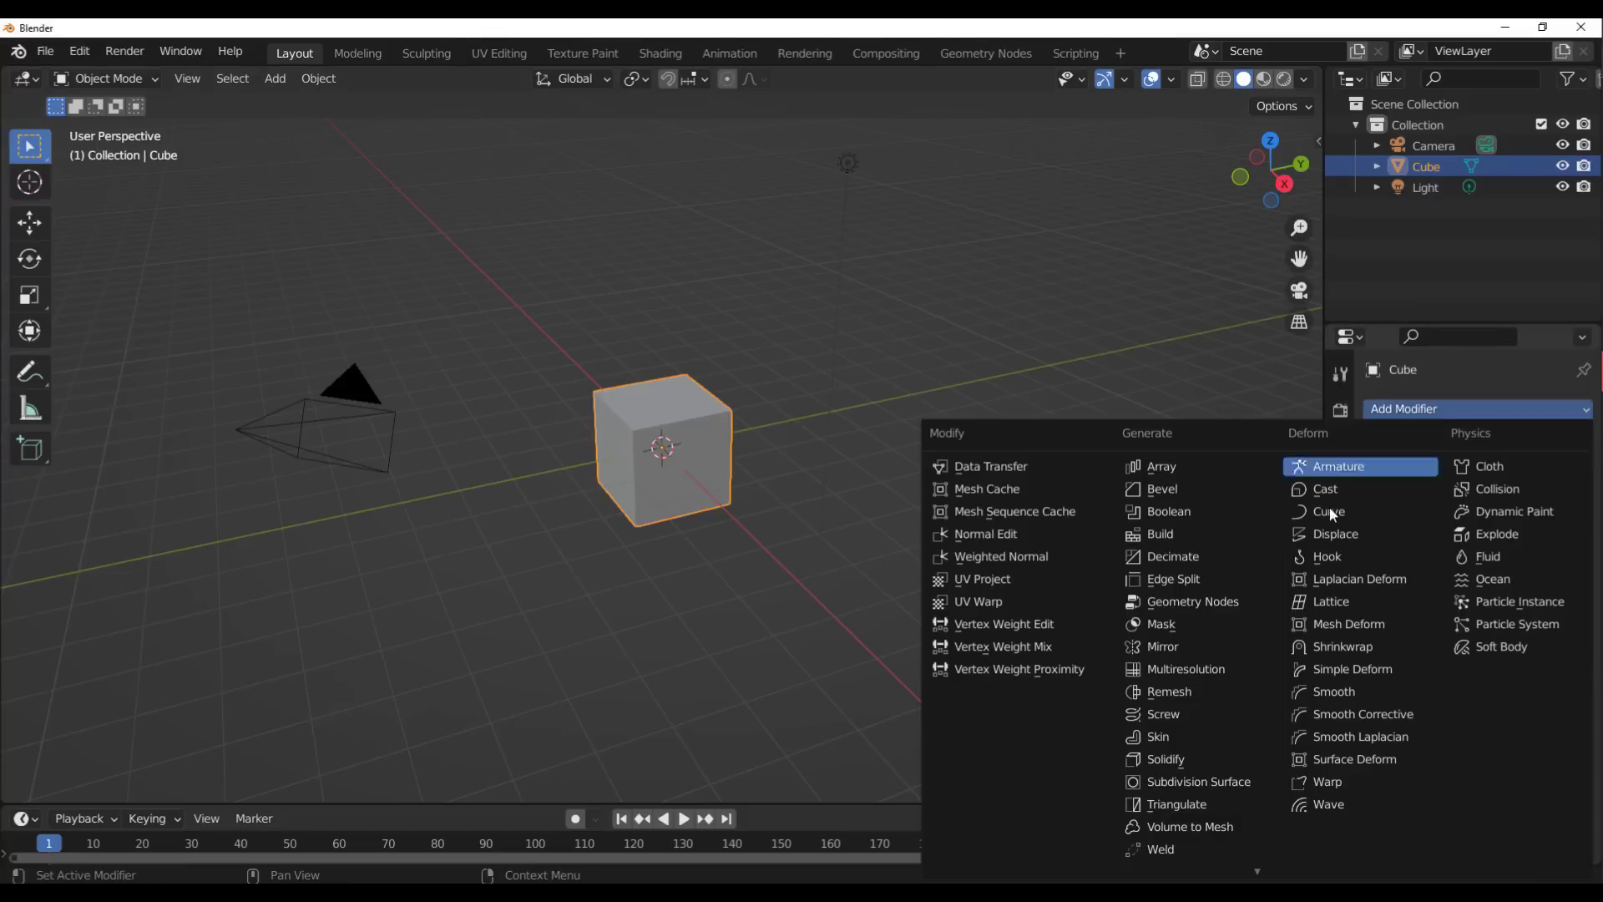
pyautogui.click(1210, 601)
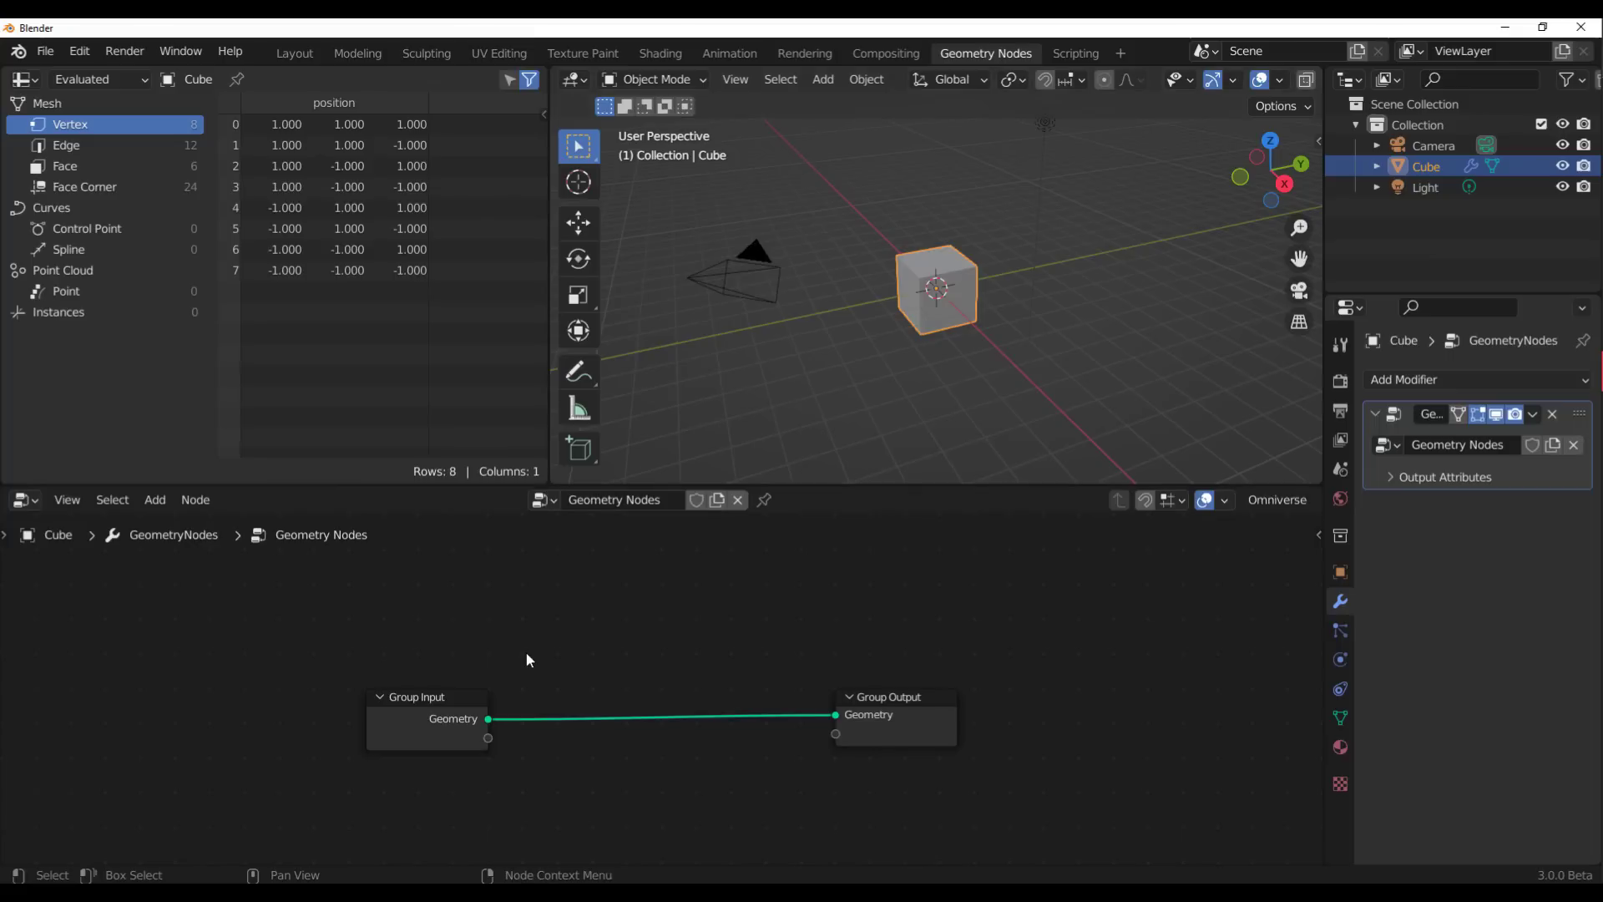
pyautogui.hotkey('shift', 'a')
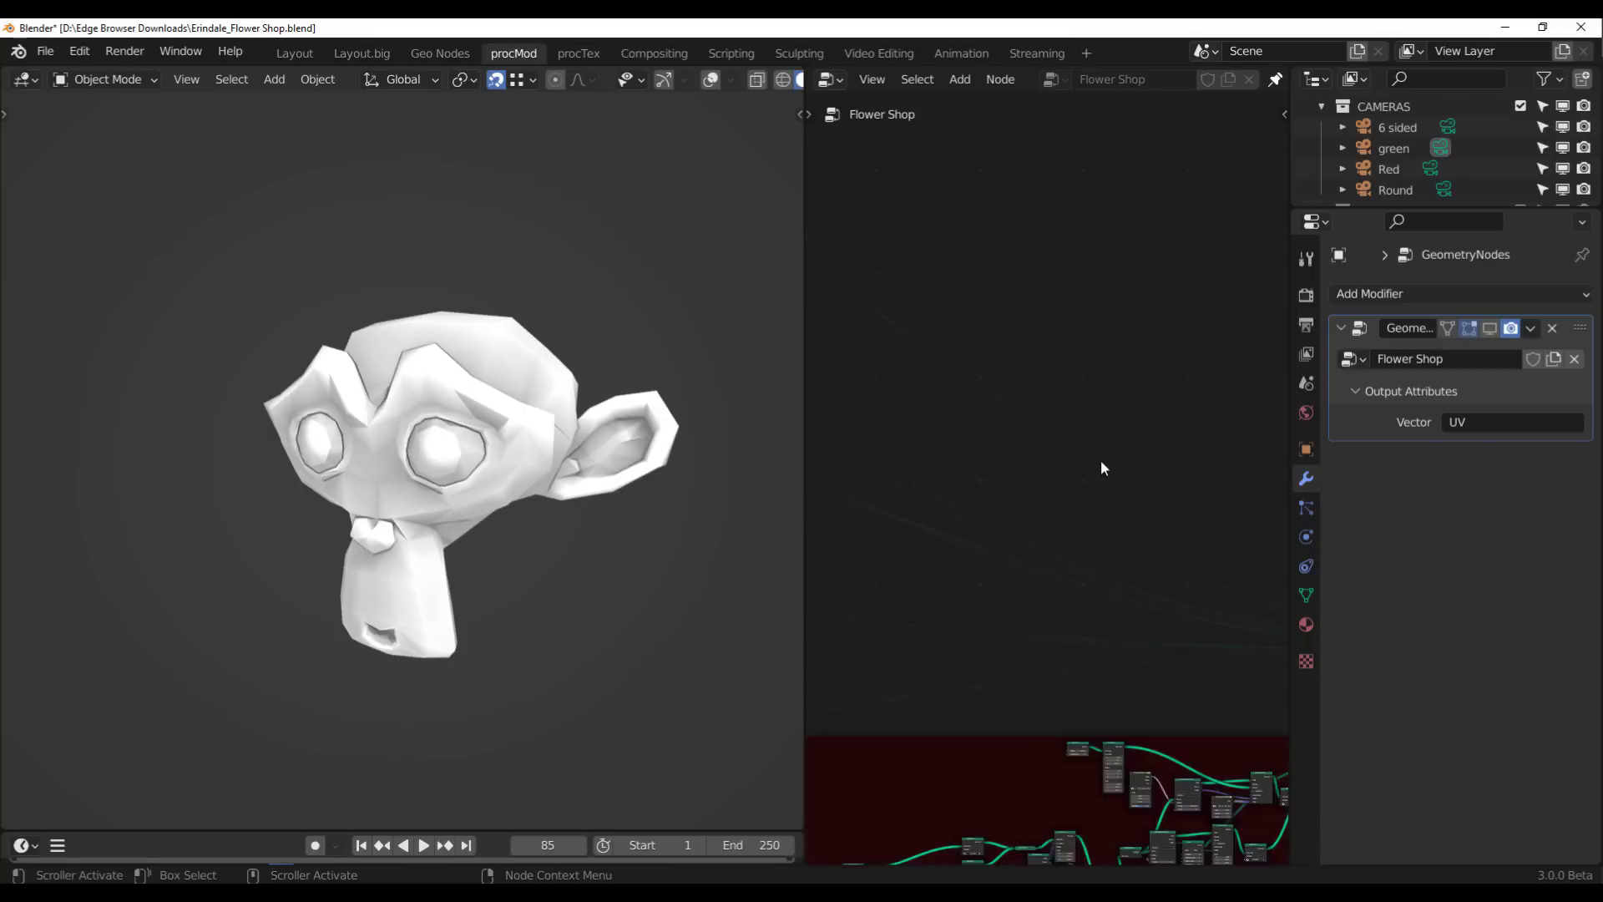
# Examine the Flower Shop node tree, from the output end back through its coloured frames and connecting links.
pyautogui.scroll(-3, 1101, 462)
pyautogui.moveTo(1101, 461); pyautogui.dragTo(923, 376, button='middle')
pyautogui.scroll(10, 1209, 534)
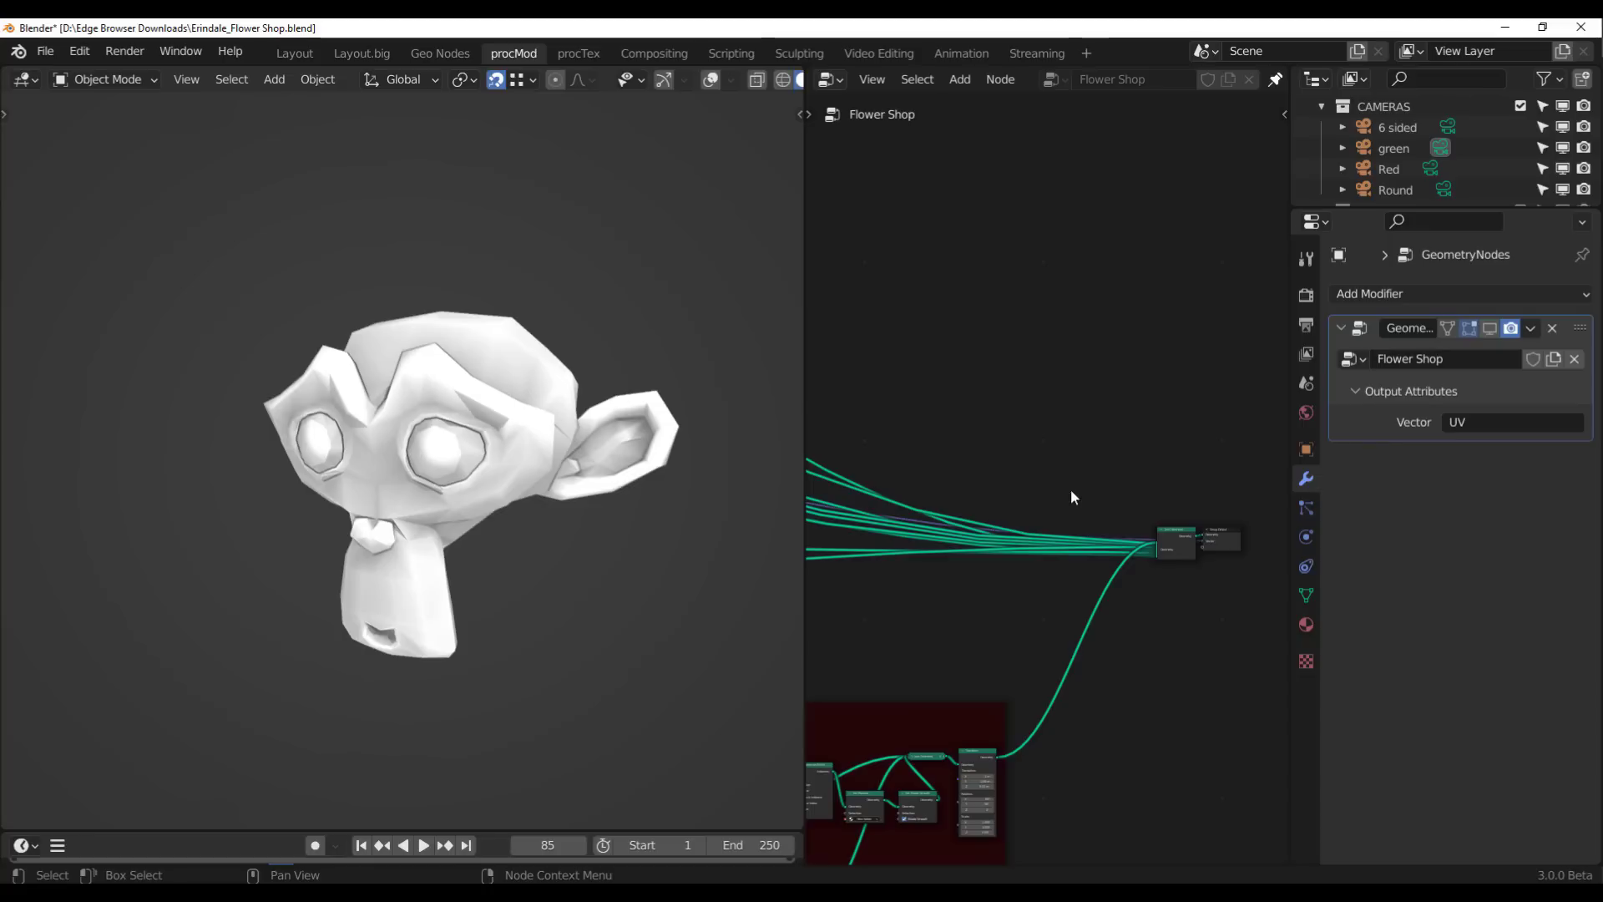
pyautogui.scroll(-4, 1003, 449)
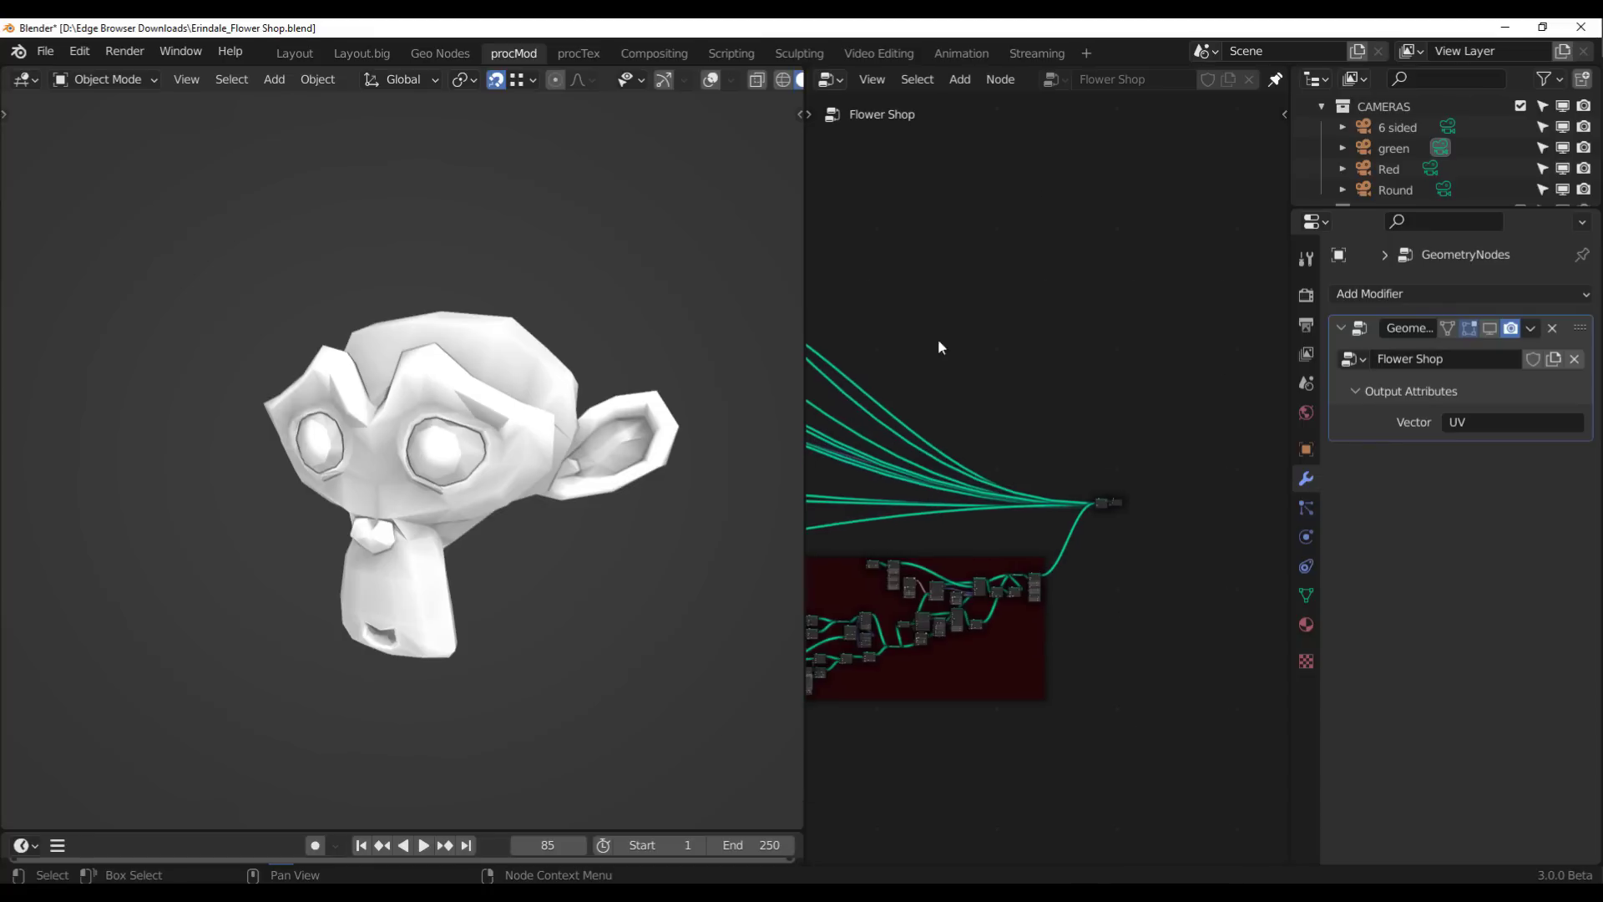
pyautogui.moveTo(911, 341); pyautogui.dragTo(1095, 344, button='middle')
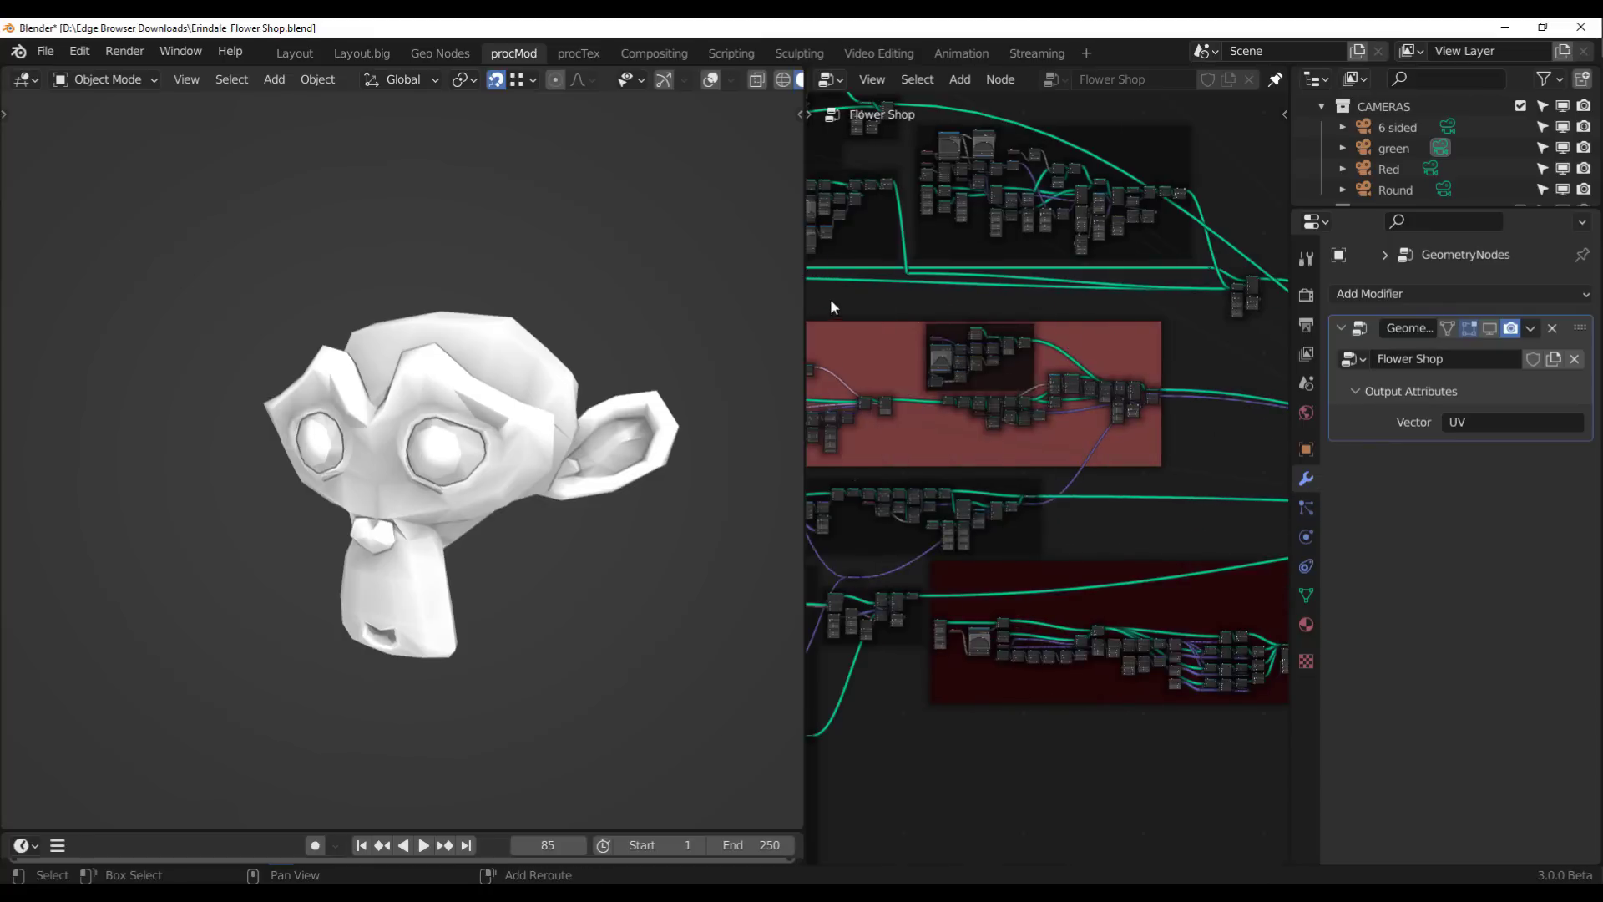
pyautogui.moveTo(830, 298); pyautogui.dragTo(1183, 396, button='middle')
pyautogui.moveTo(845, 533); pyautogui.dragTo(1022, 553, button='middle')
pyautogui.moveTo(827, 462); pyautogui.dragTo(899, 610, button='middle')
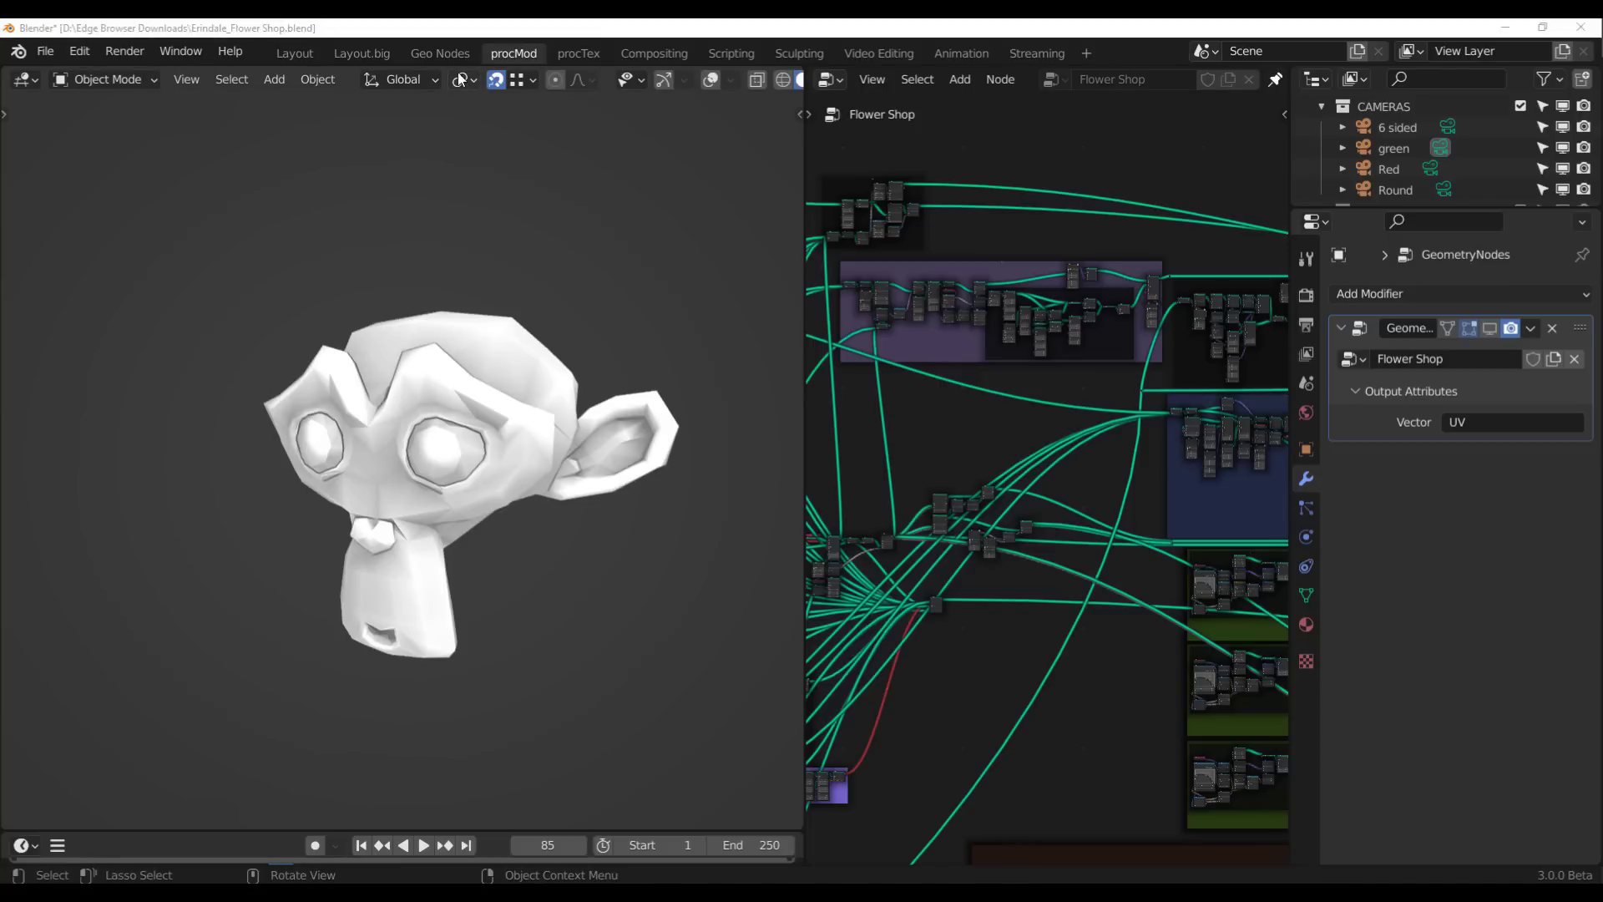
pyautogui.click(450, 34)
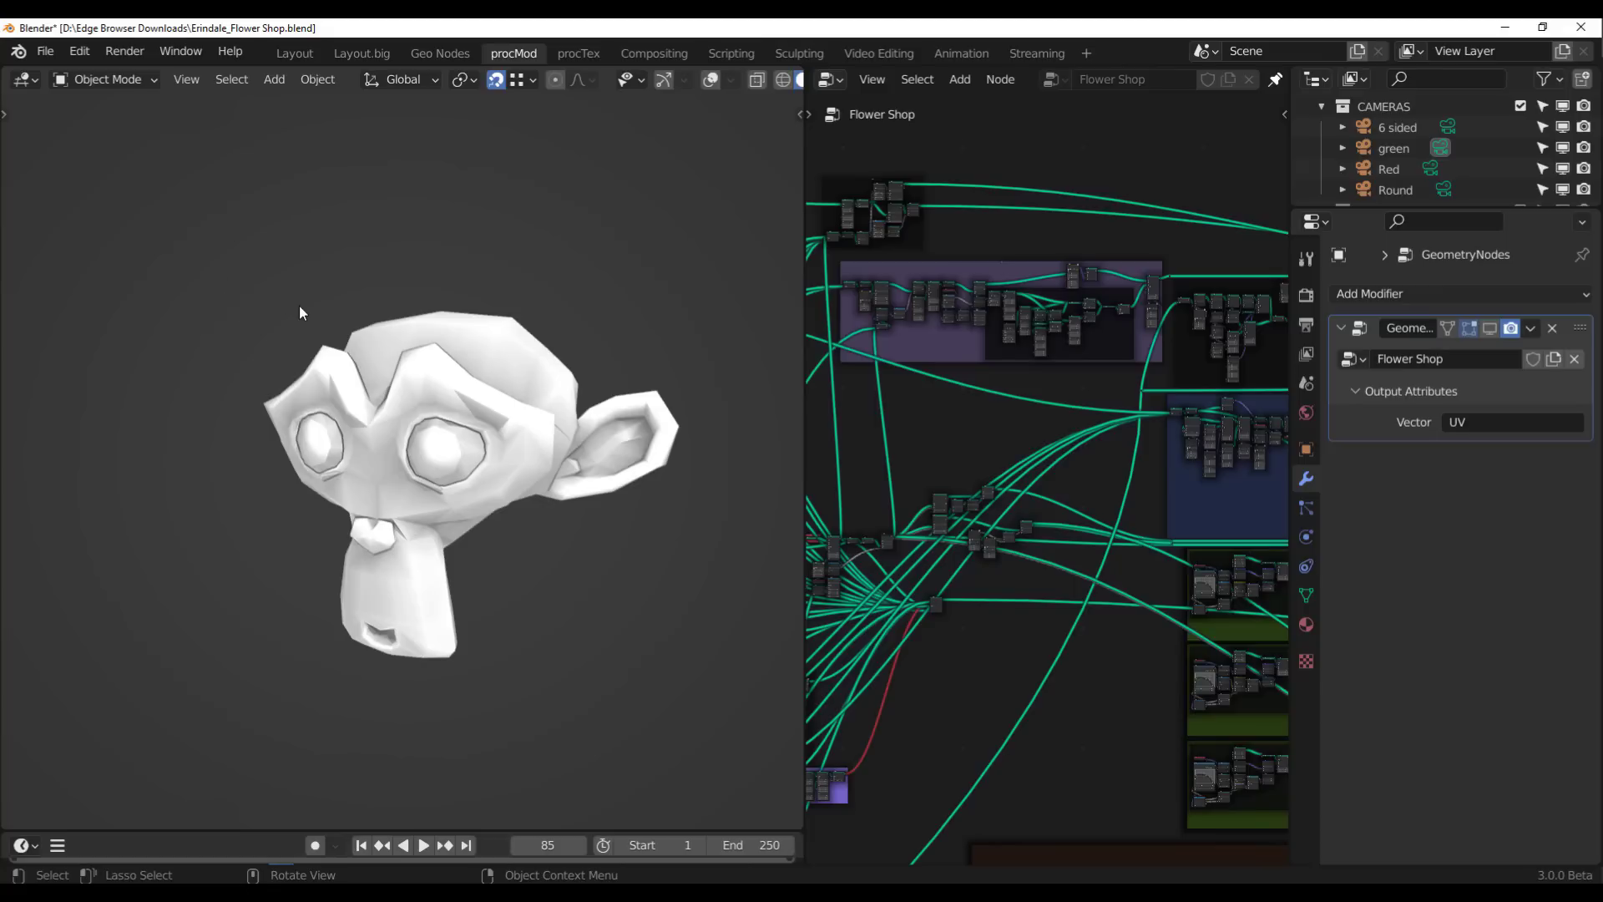
# Show the Cycles render settings and switch the widened 3D viewport to rendered shading.
pyautogui.scroll(-1, 451, 400)
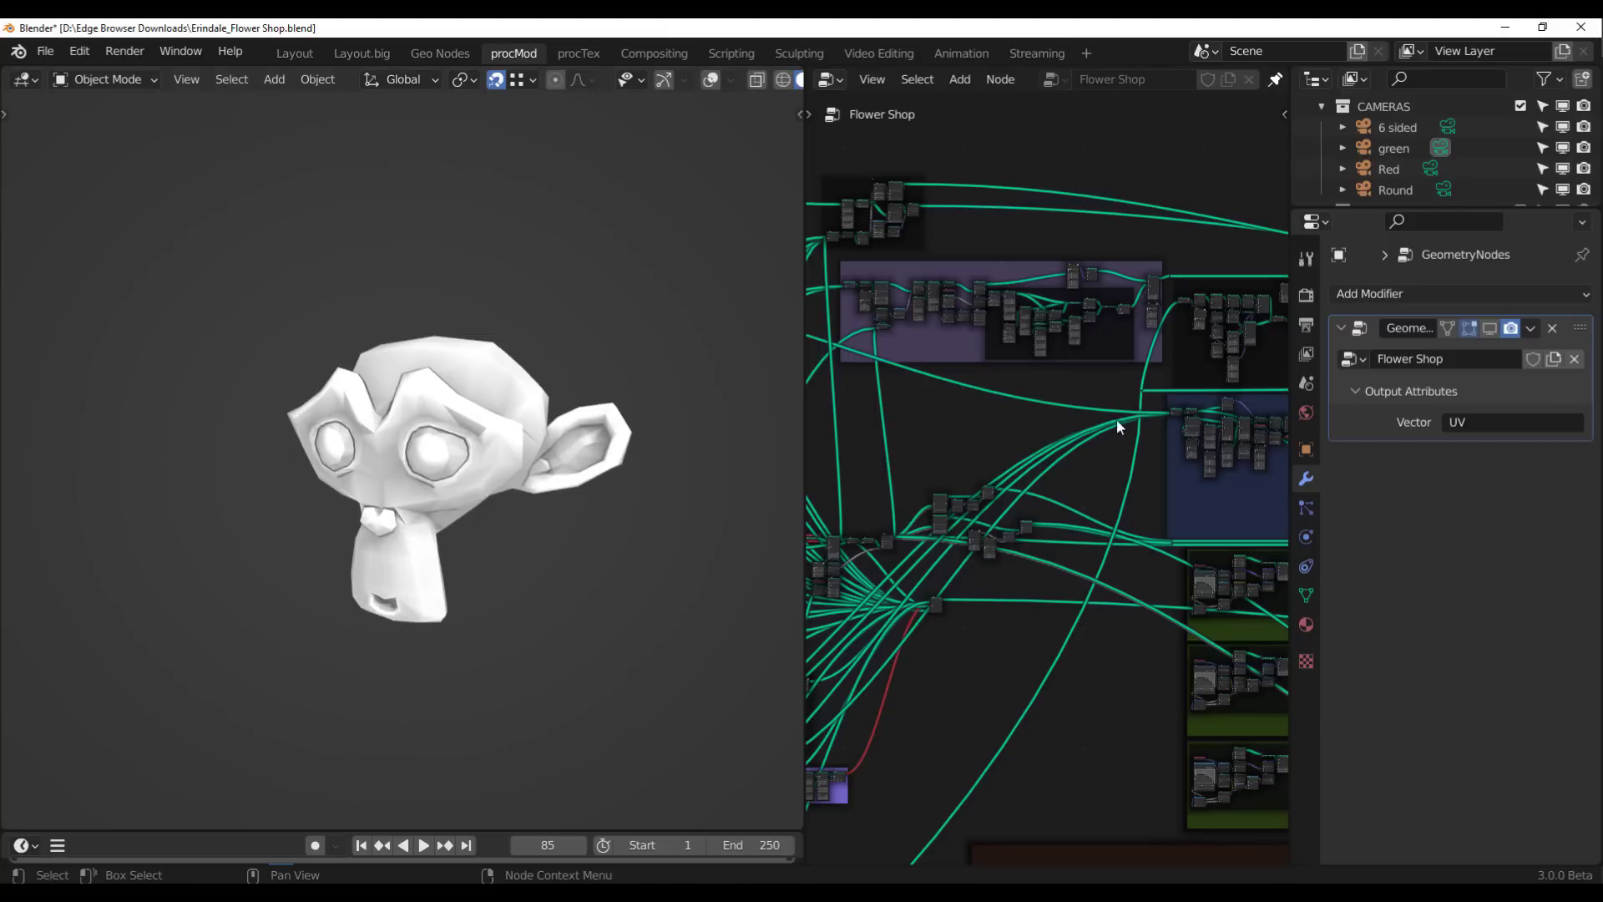
pyautogui.click(1307, 260)
pyautogui.click(1309, 294)
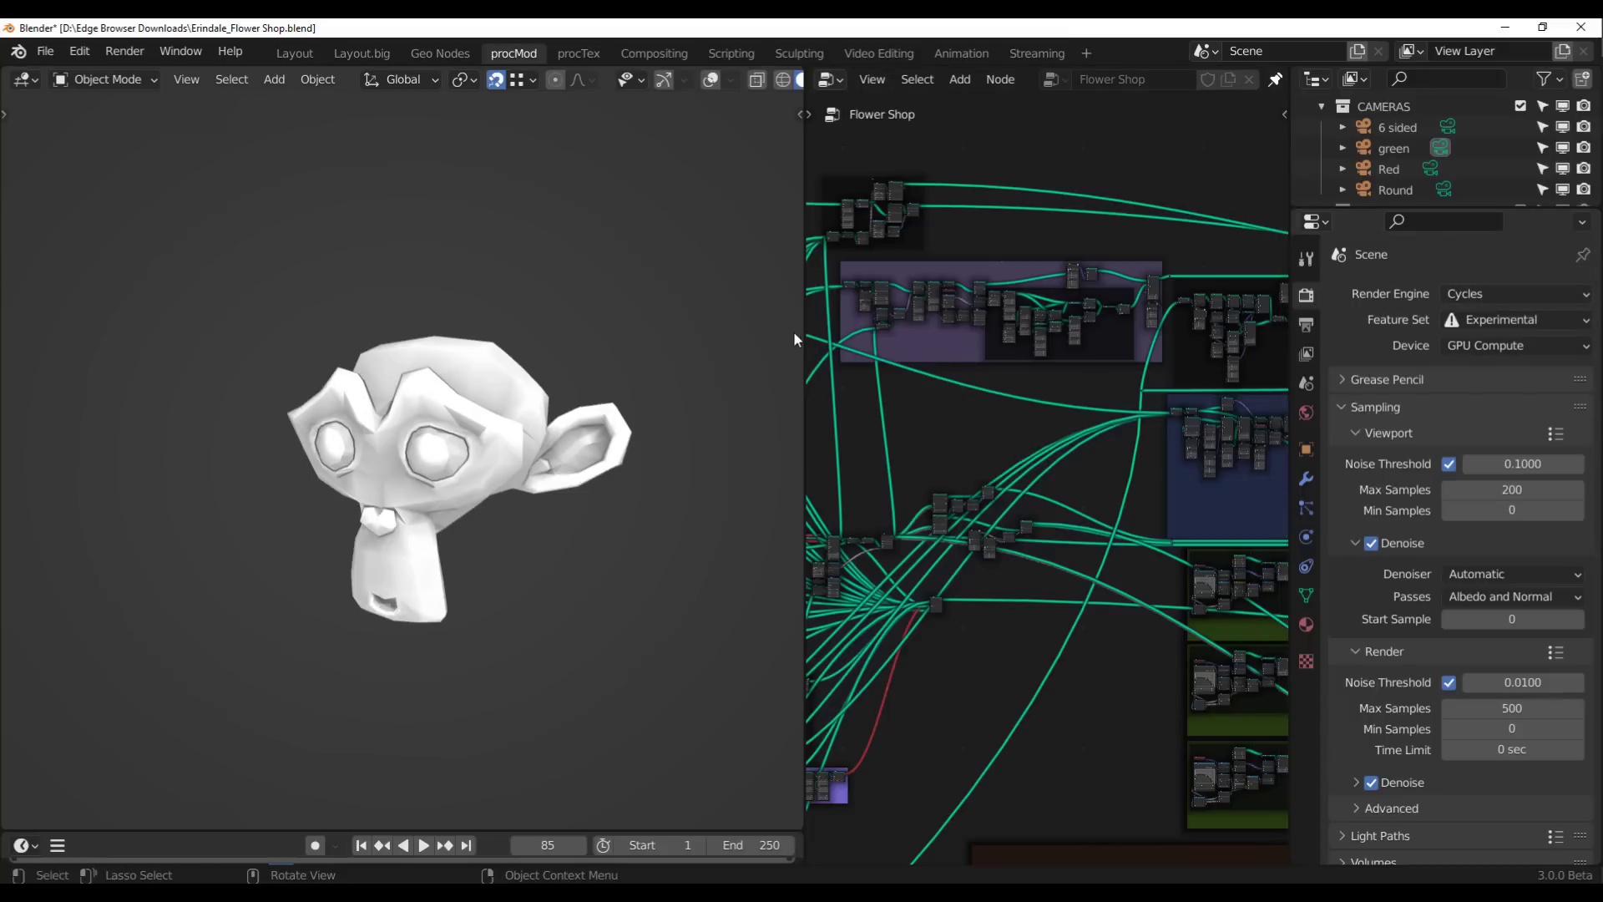
pyautogui.moveTo(804, 335); pyautogui.dragTo(960, 334)
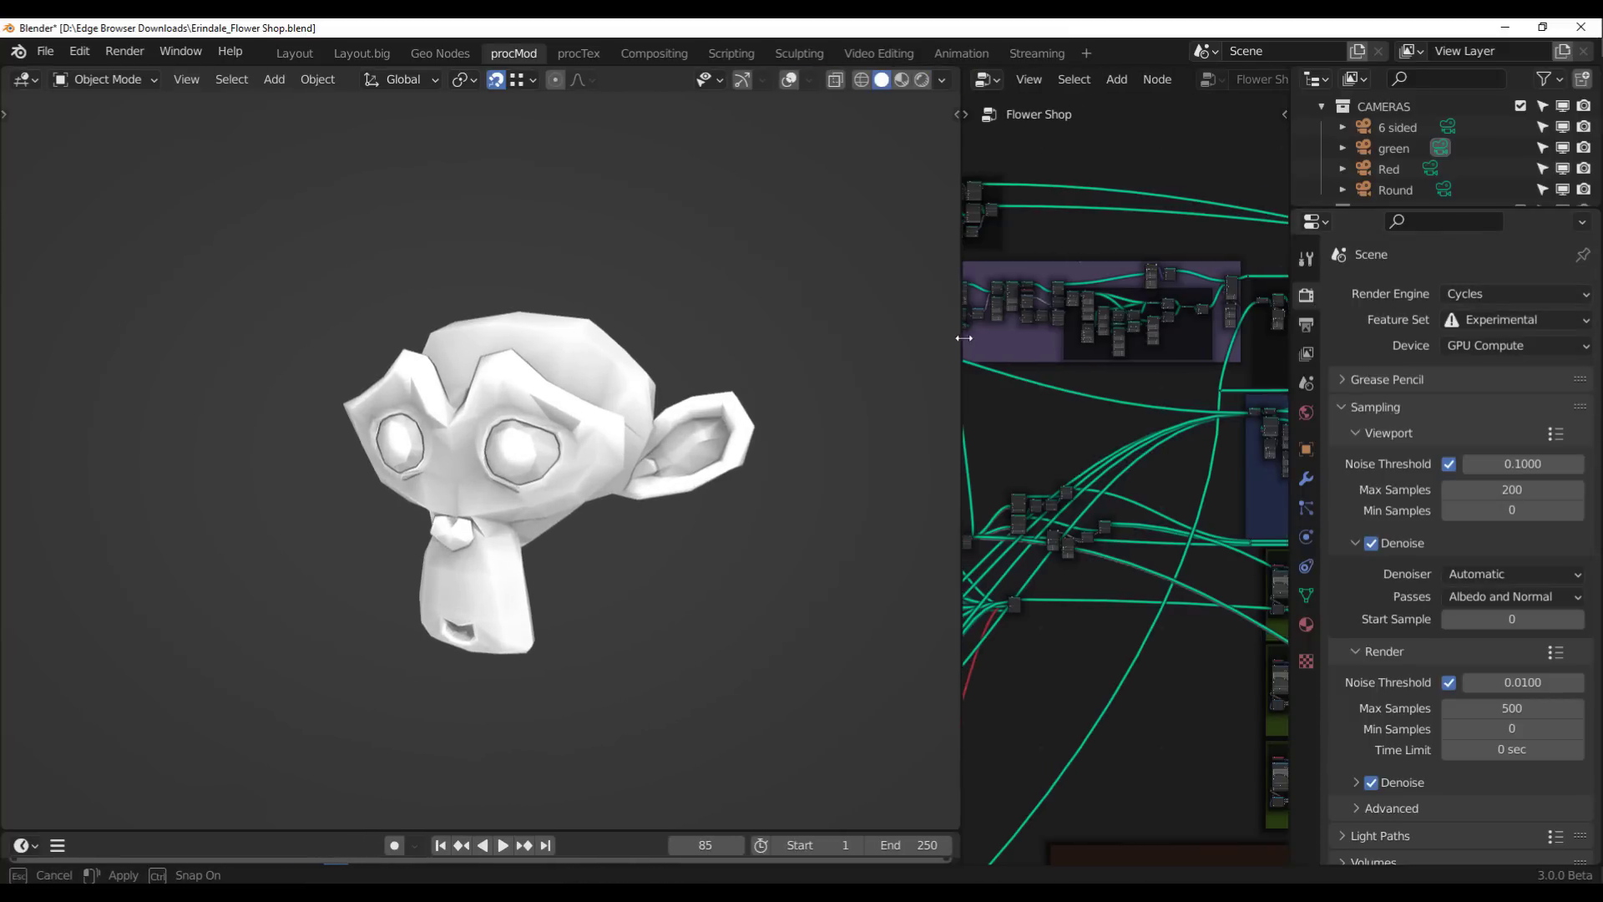
pyautogui.click(921, 81)
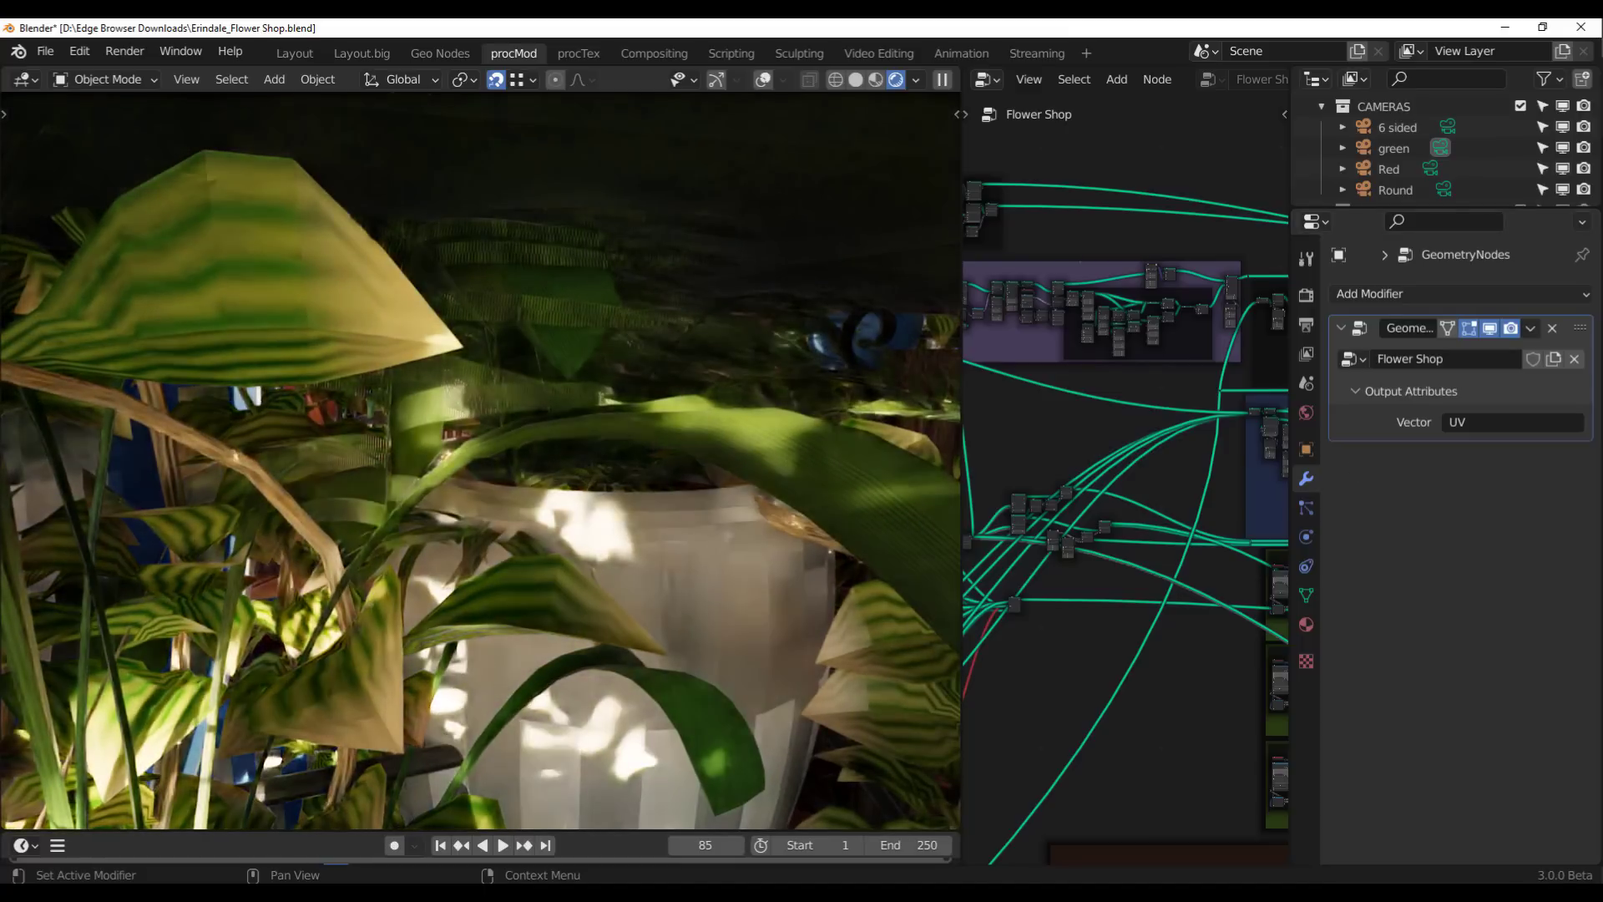
# Bring Task Manager over the scene and examine the memory and GPU performance graphs.
pyautogui.moveTo(1602, 94); pyautogui.dragTo(712, 115)
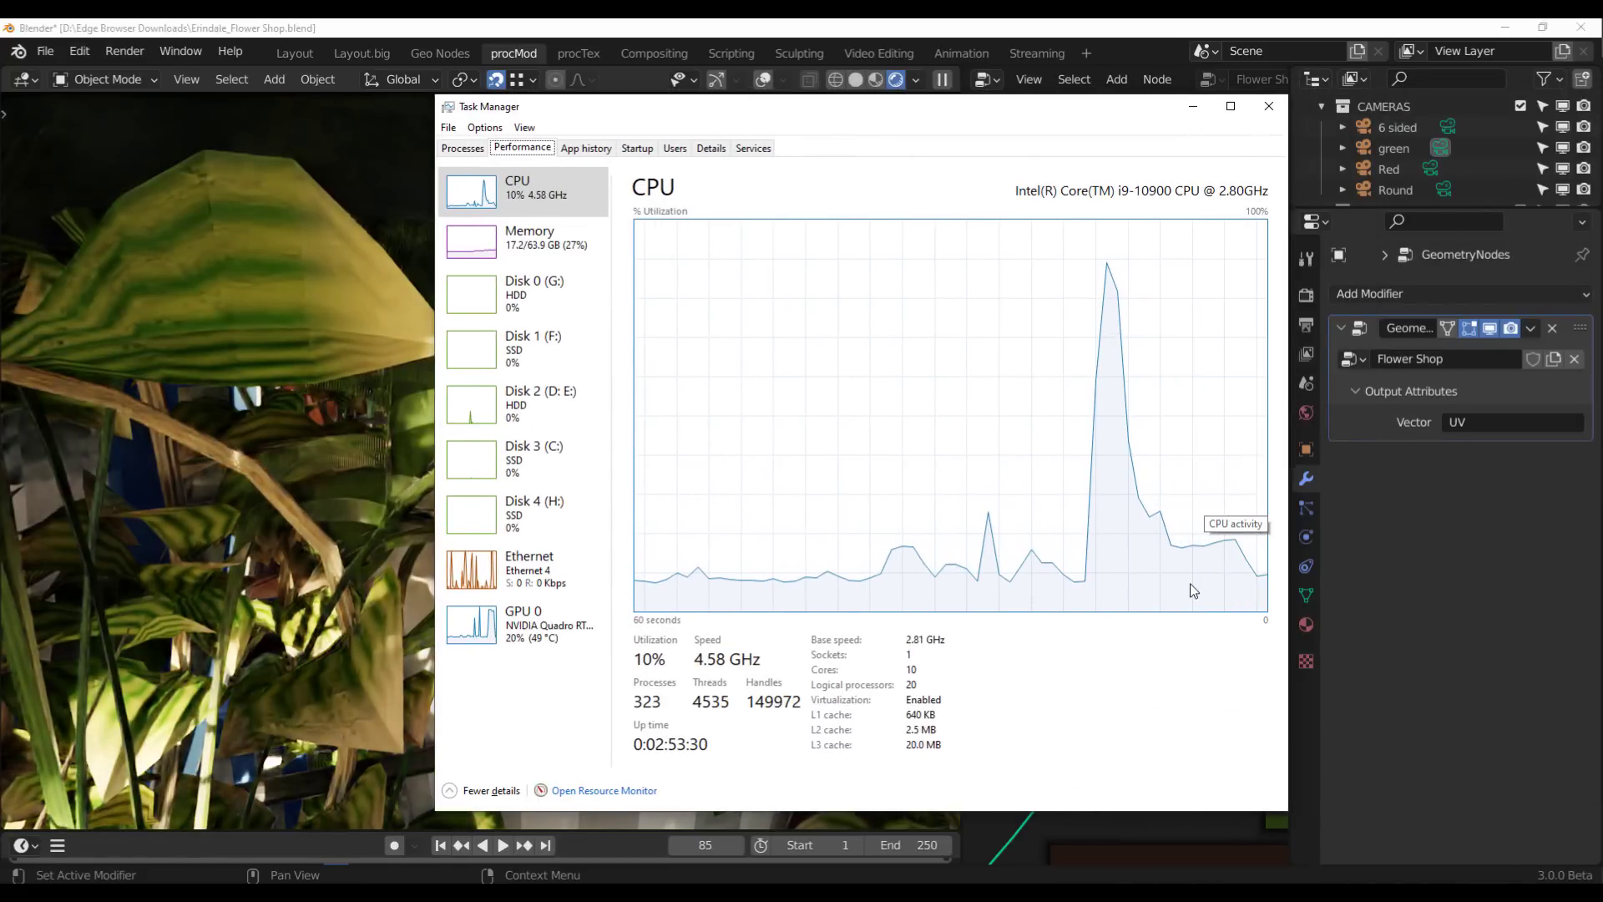
pyautogui.click(534, 241)
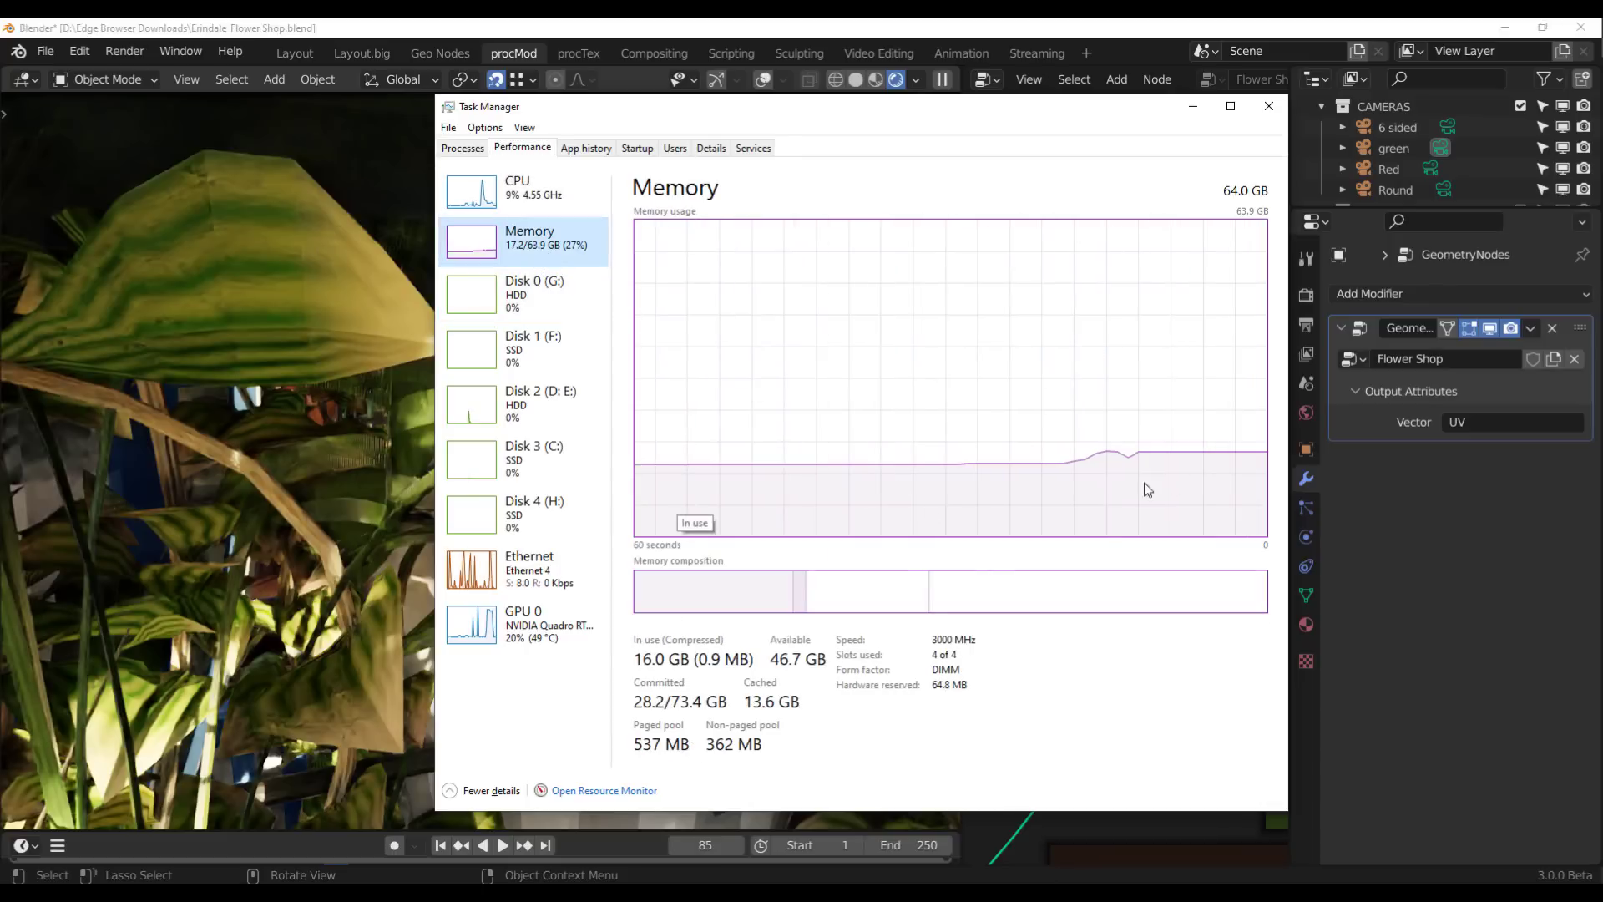
pyautogui.click(505, 634)
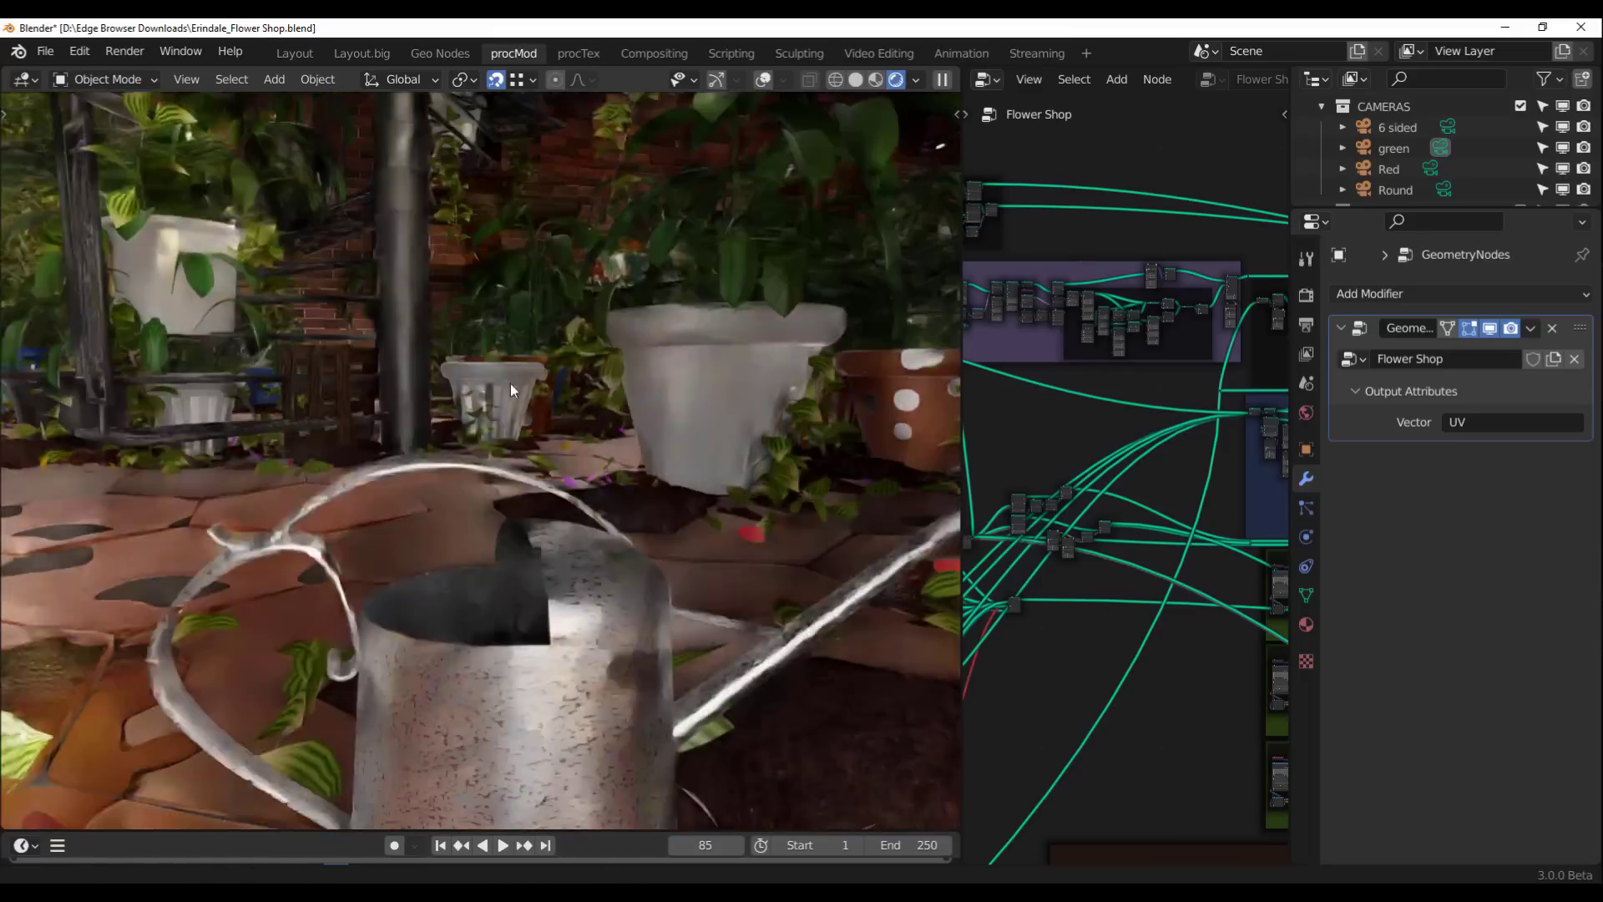
# Examine the rendered flower shop around the watering can, the potted plants and the table with jars.
pyautogui.moveTo(509, 383); pyautogui.dragTo(364, 403, button='middle')
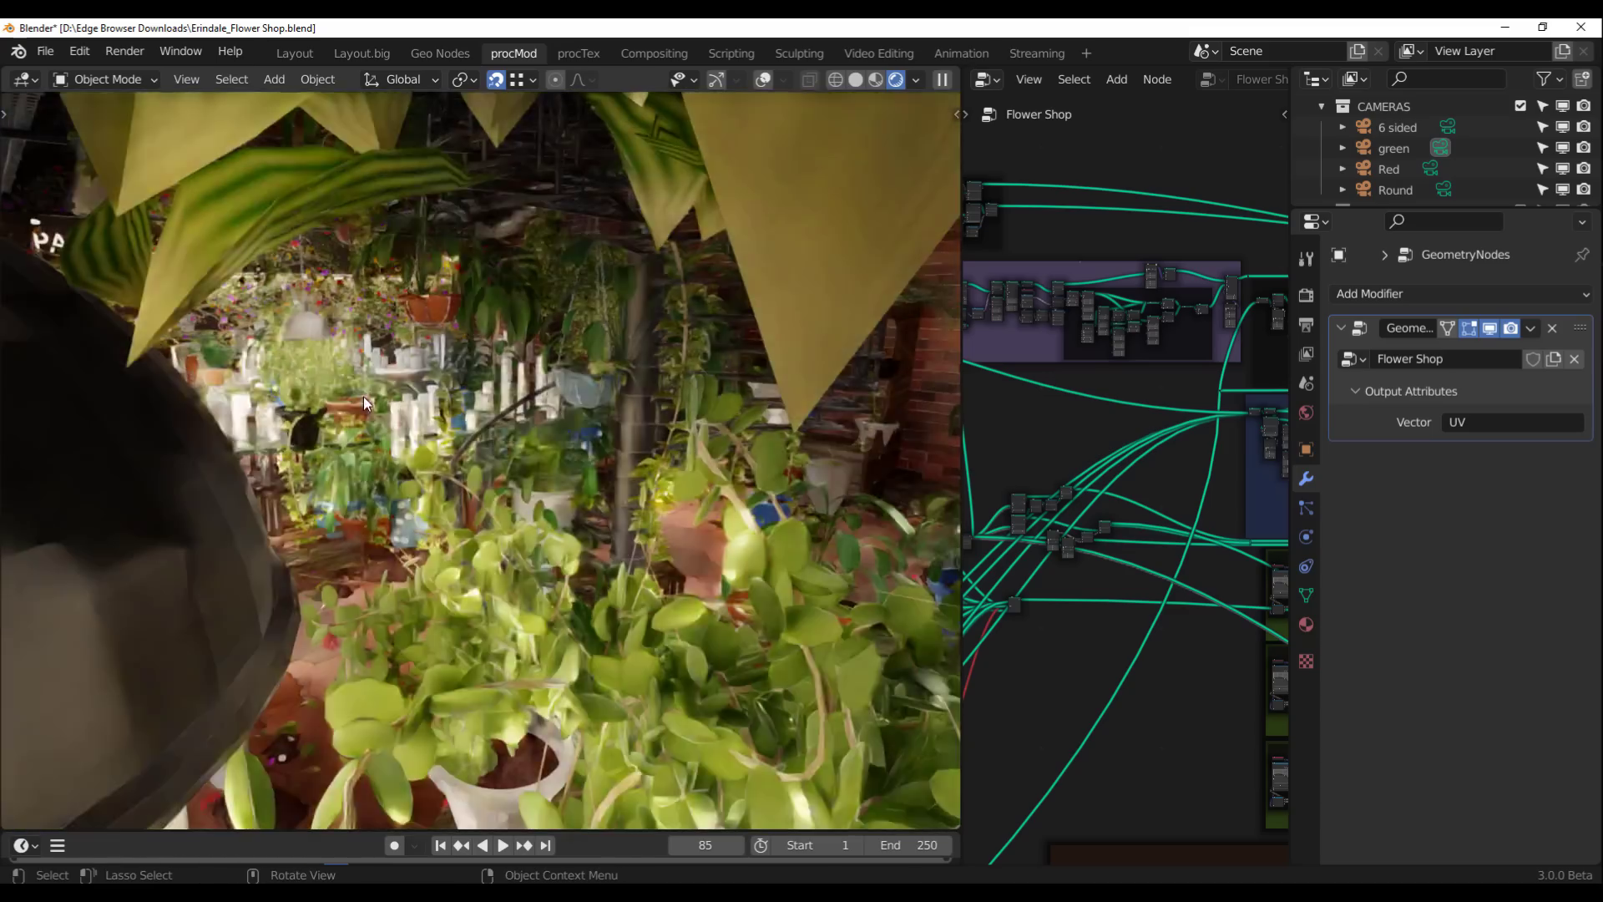
pyautogui.scroll(5, 363, 397)
pyautogui.keyDown('shift'); pyautogui.moveTo(249, 345); pyautogui.dragTo(541, 424, button='middle'); pyautogui.keyUp('shift')
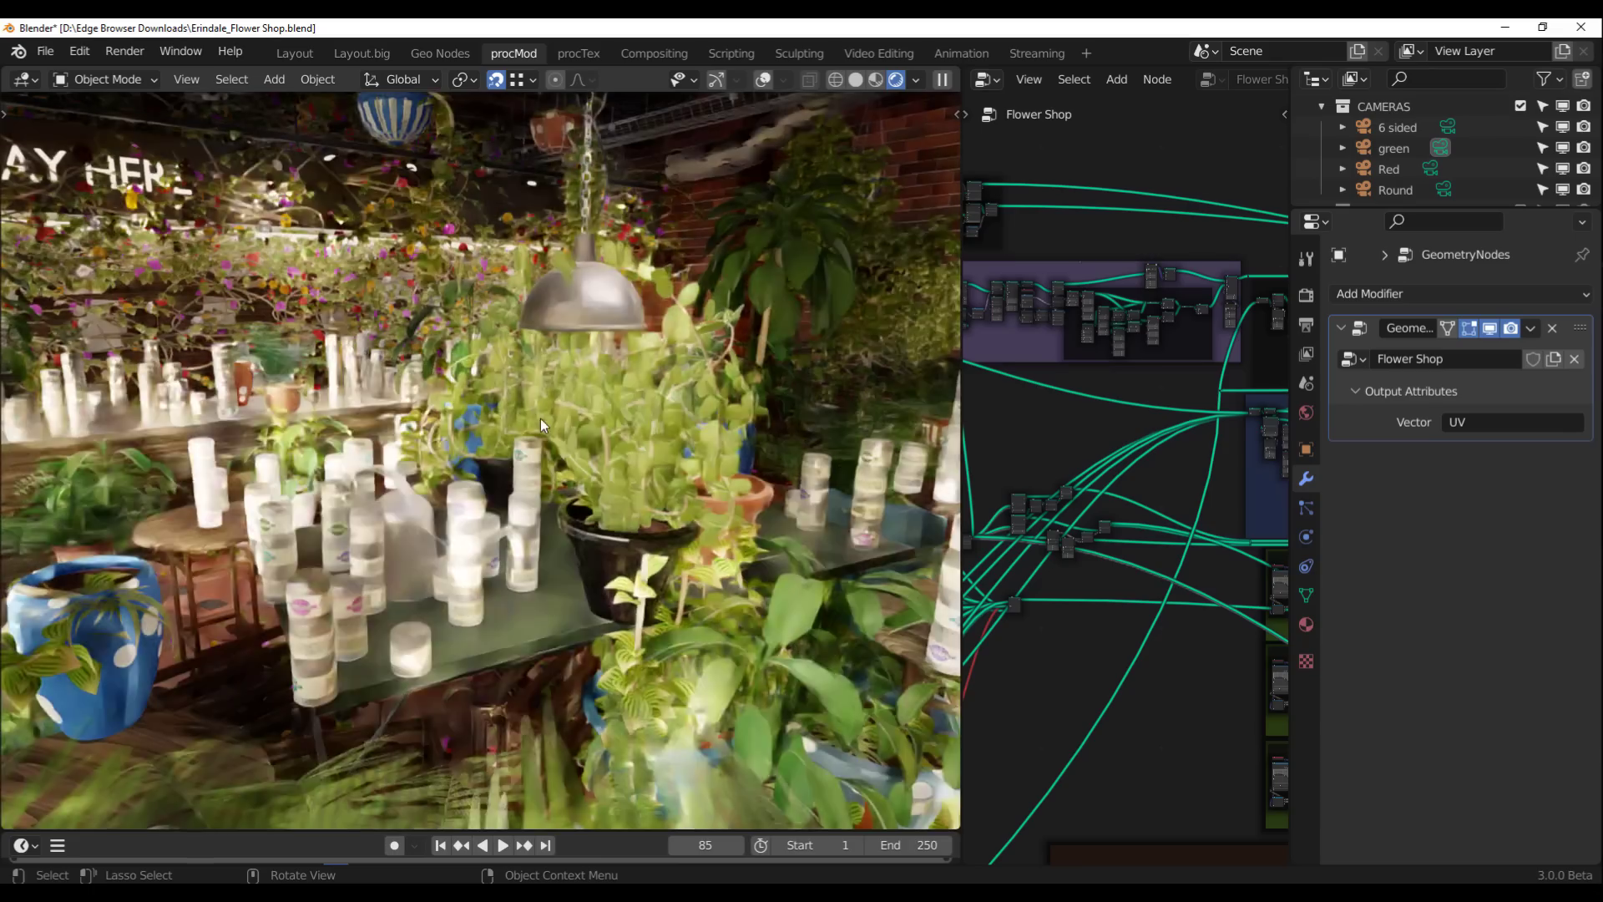
pyautogui.scroll(3, 540, 419)
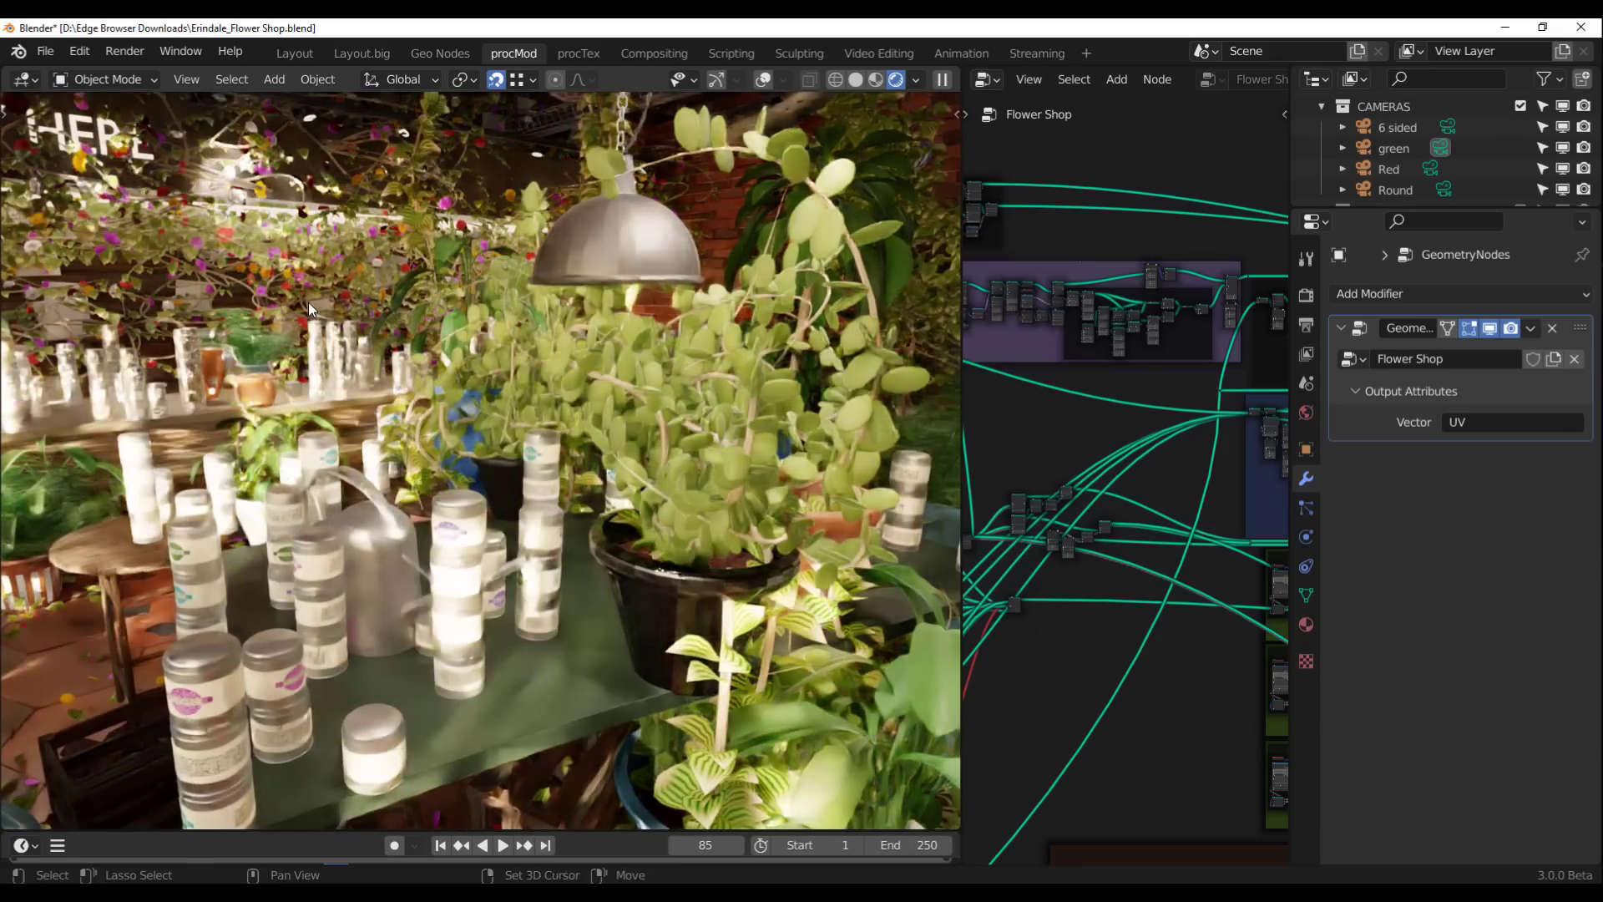
pyautogui.keyDown('shift'); pyautogui.moveTo(308, 303); pyautogui.dragTo(703, 484, button='middle'); pyautogui.keyUp('shift')
pyautogui.scroll(-4, 492, 424)
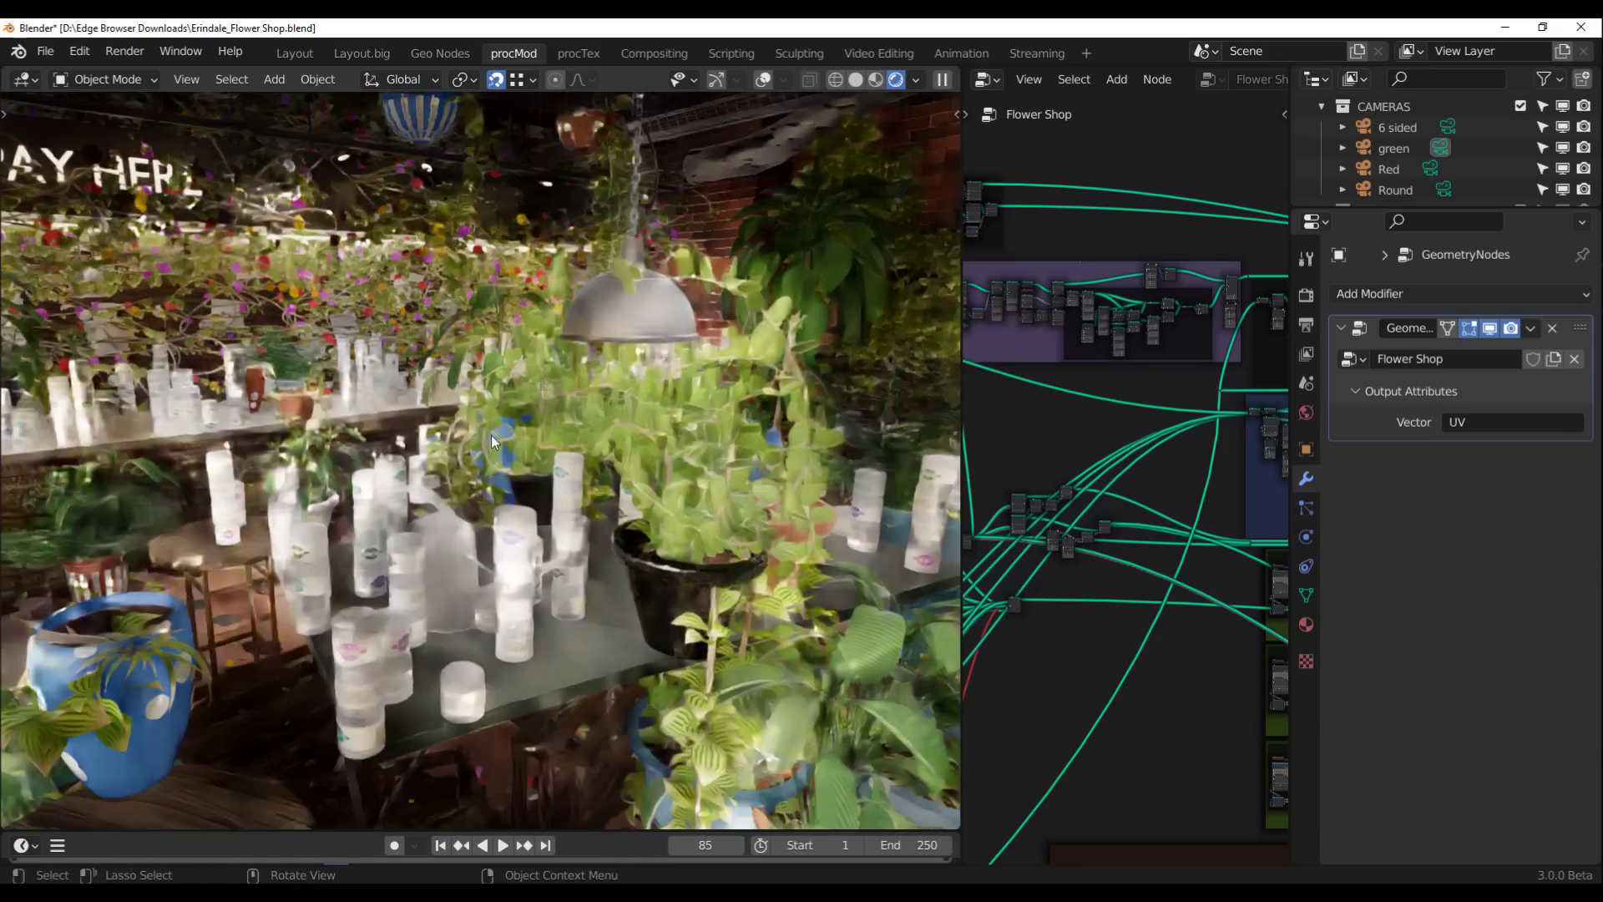
pyautogui.keyDown('shift'); pyautogui.moveTo(814, 561); pyautogui.dragTo(711, 459, button='middle'); pyautogui.keyUp('shift')
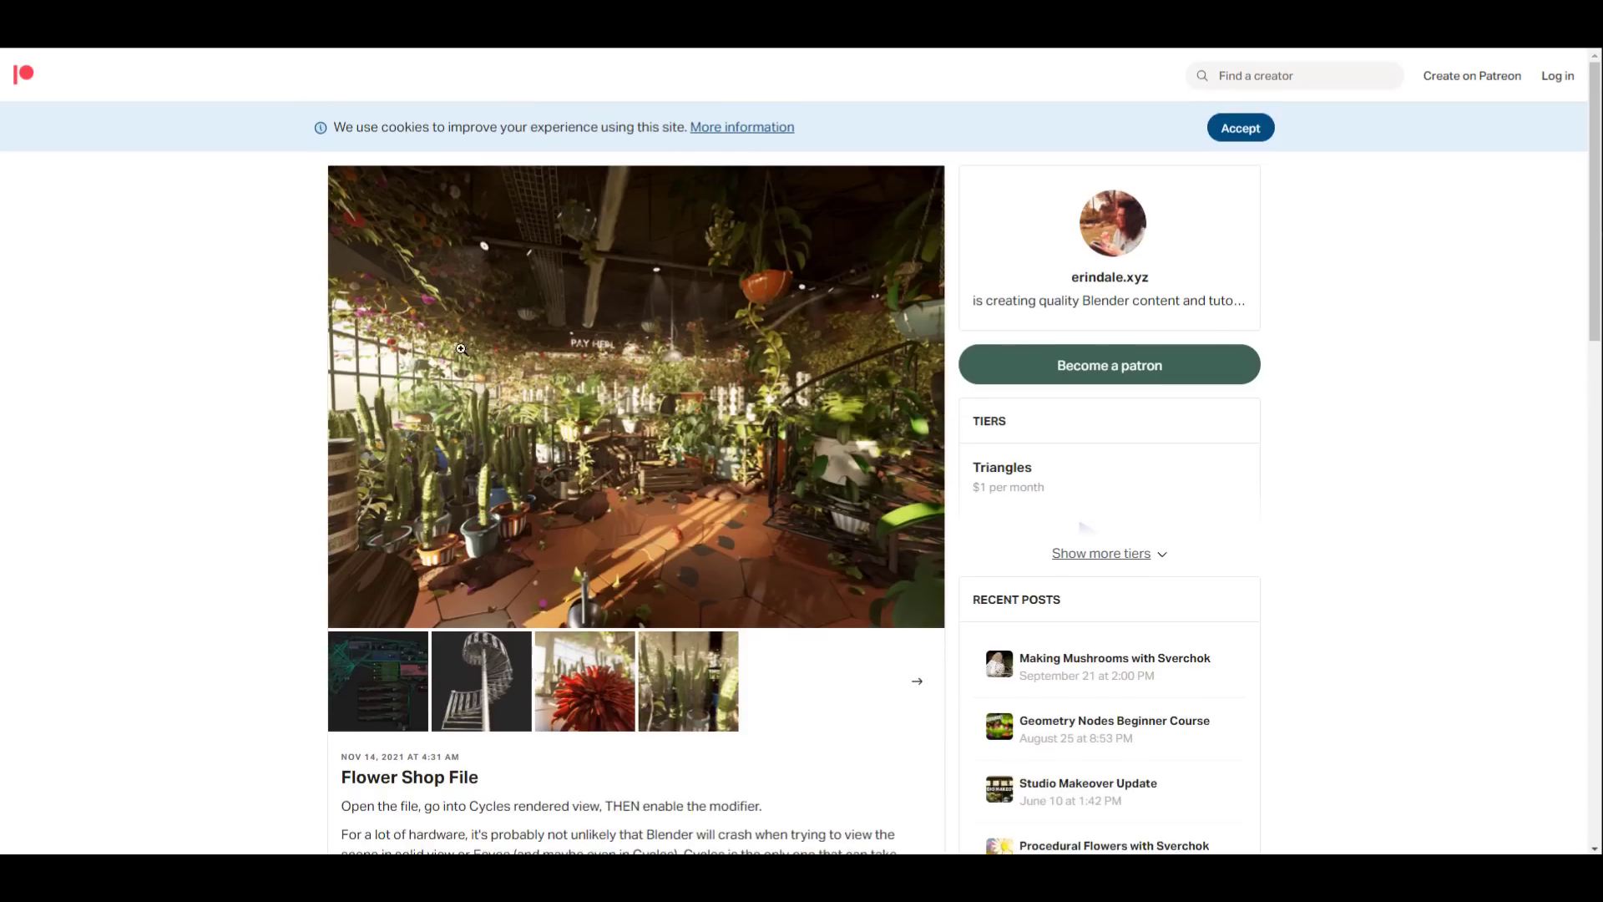
# Switch to the Patreon post "Flower Shop File", read its description and highlight the sentence about the node count.
pyautogui.scroll(-10, 298, 429)
pyautogui.scroll(6, 596, 408)
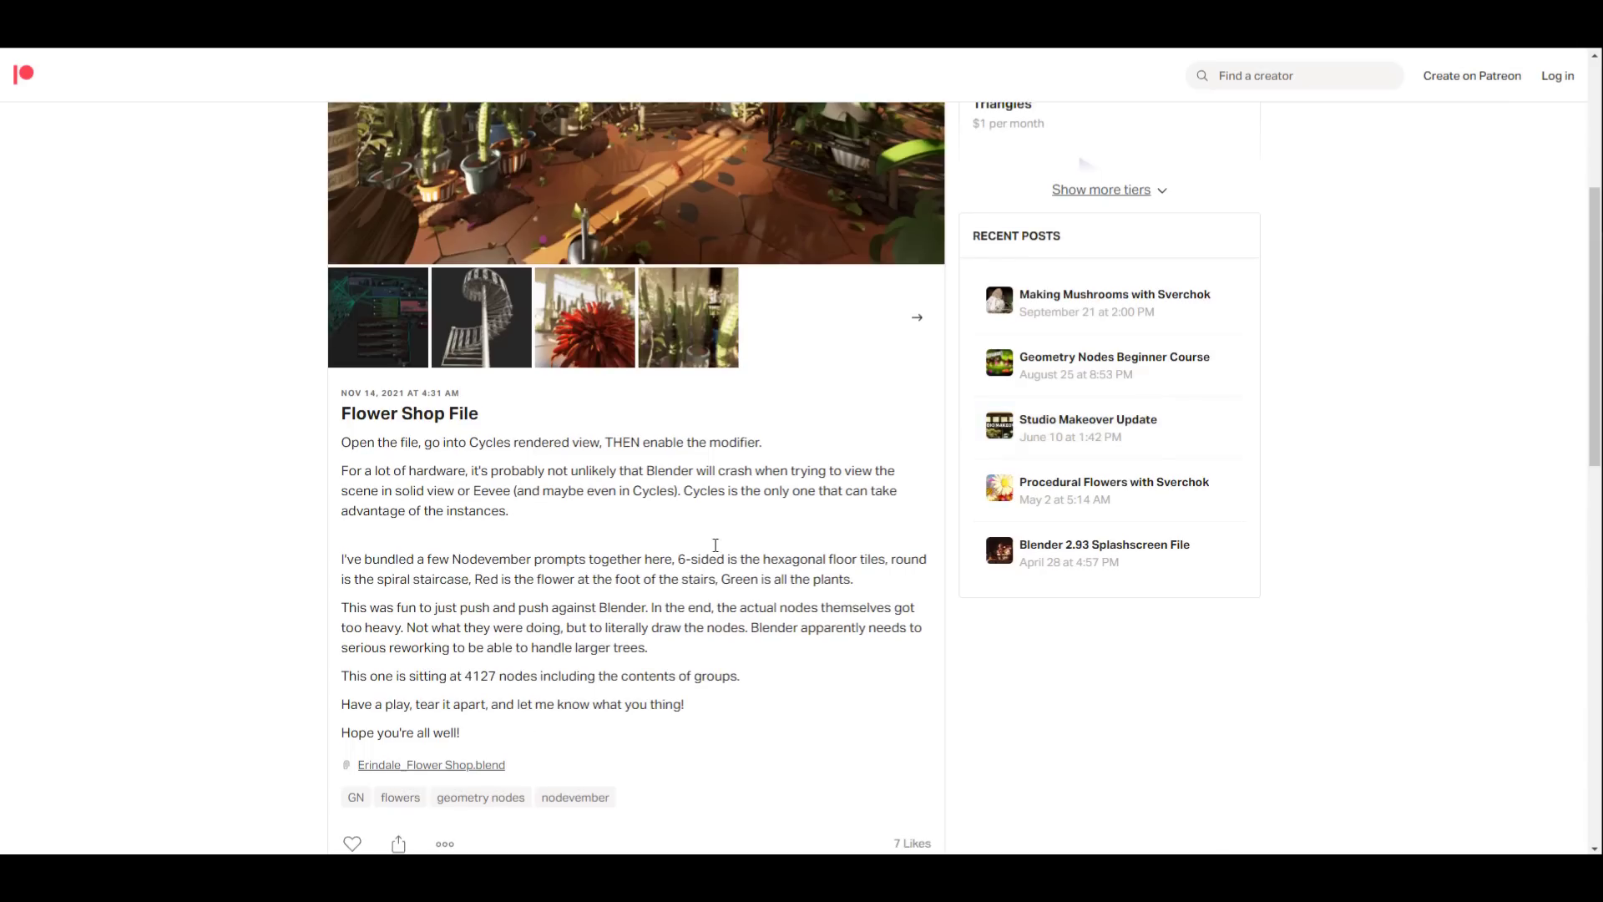
pyautogui.scroll(-4, 374, 351)
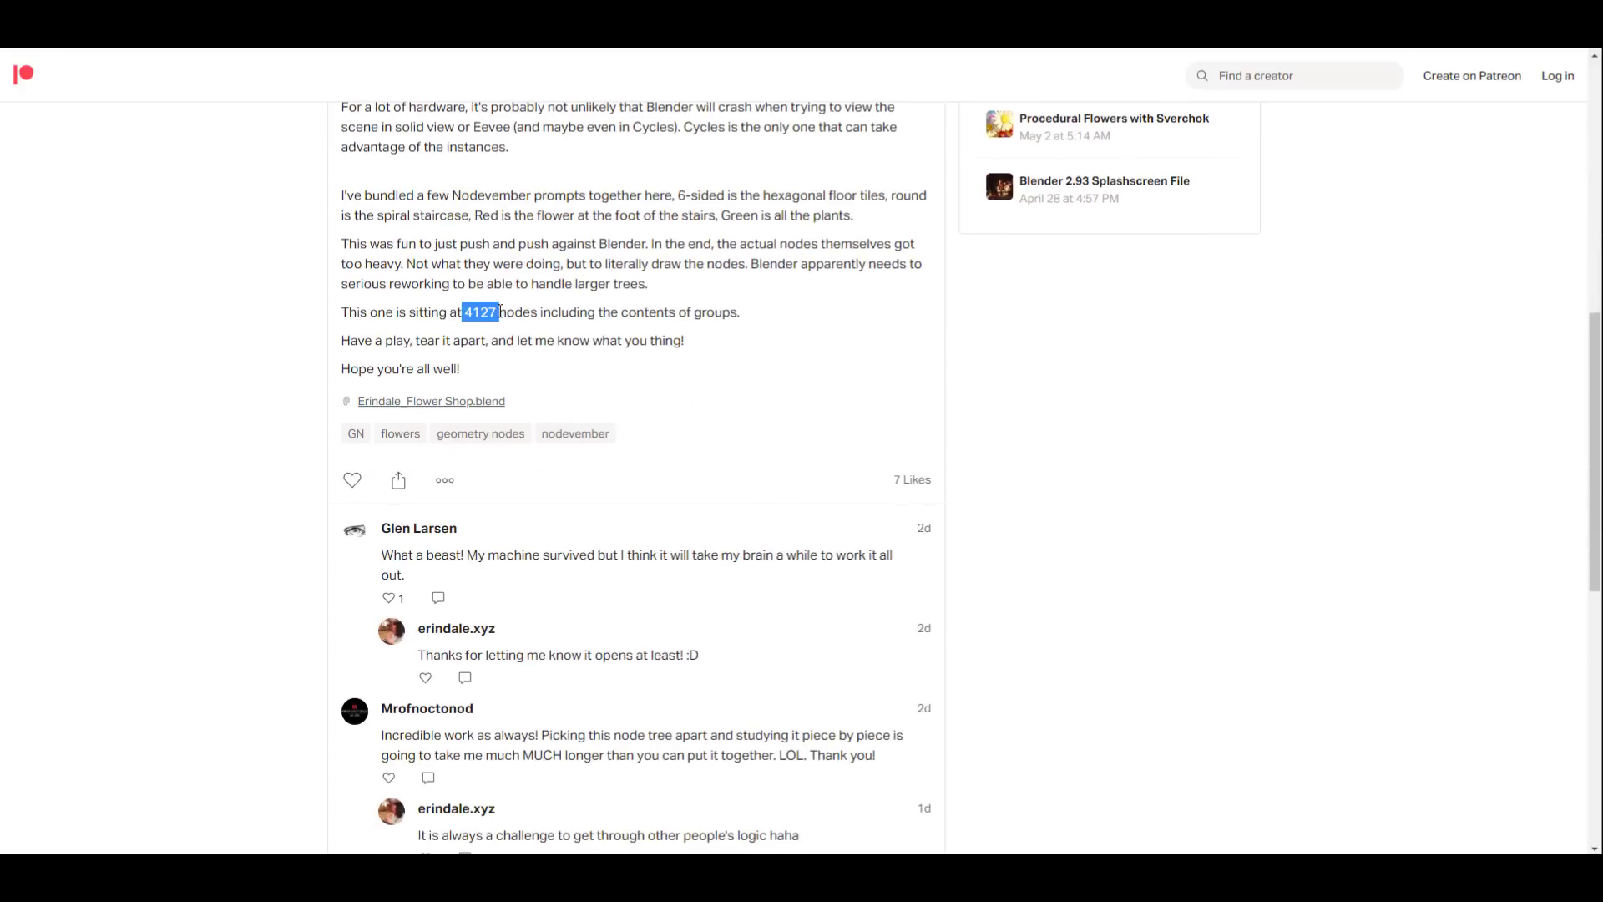
pyautogui.moveTo(521, 315); pyautogui.dragTo(580, 315)
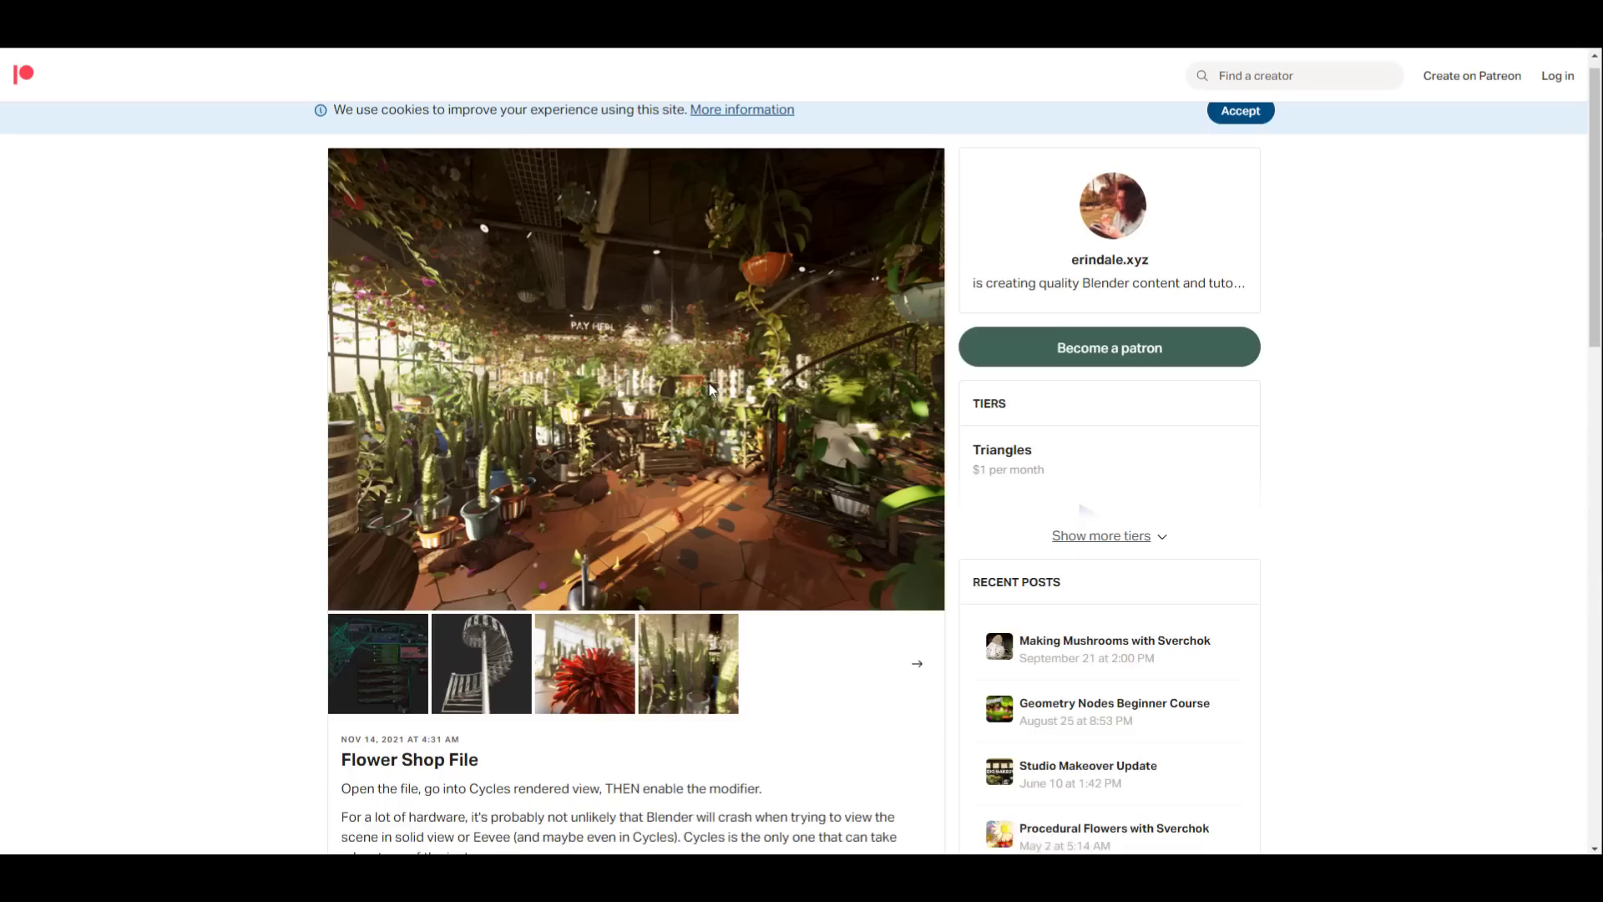
# View the post's gallery images of the spiral staircase, red flower, cacti and full node tree at full size.
pyautogui.click(466, 667)
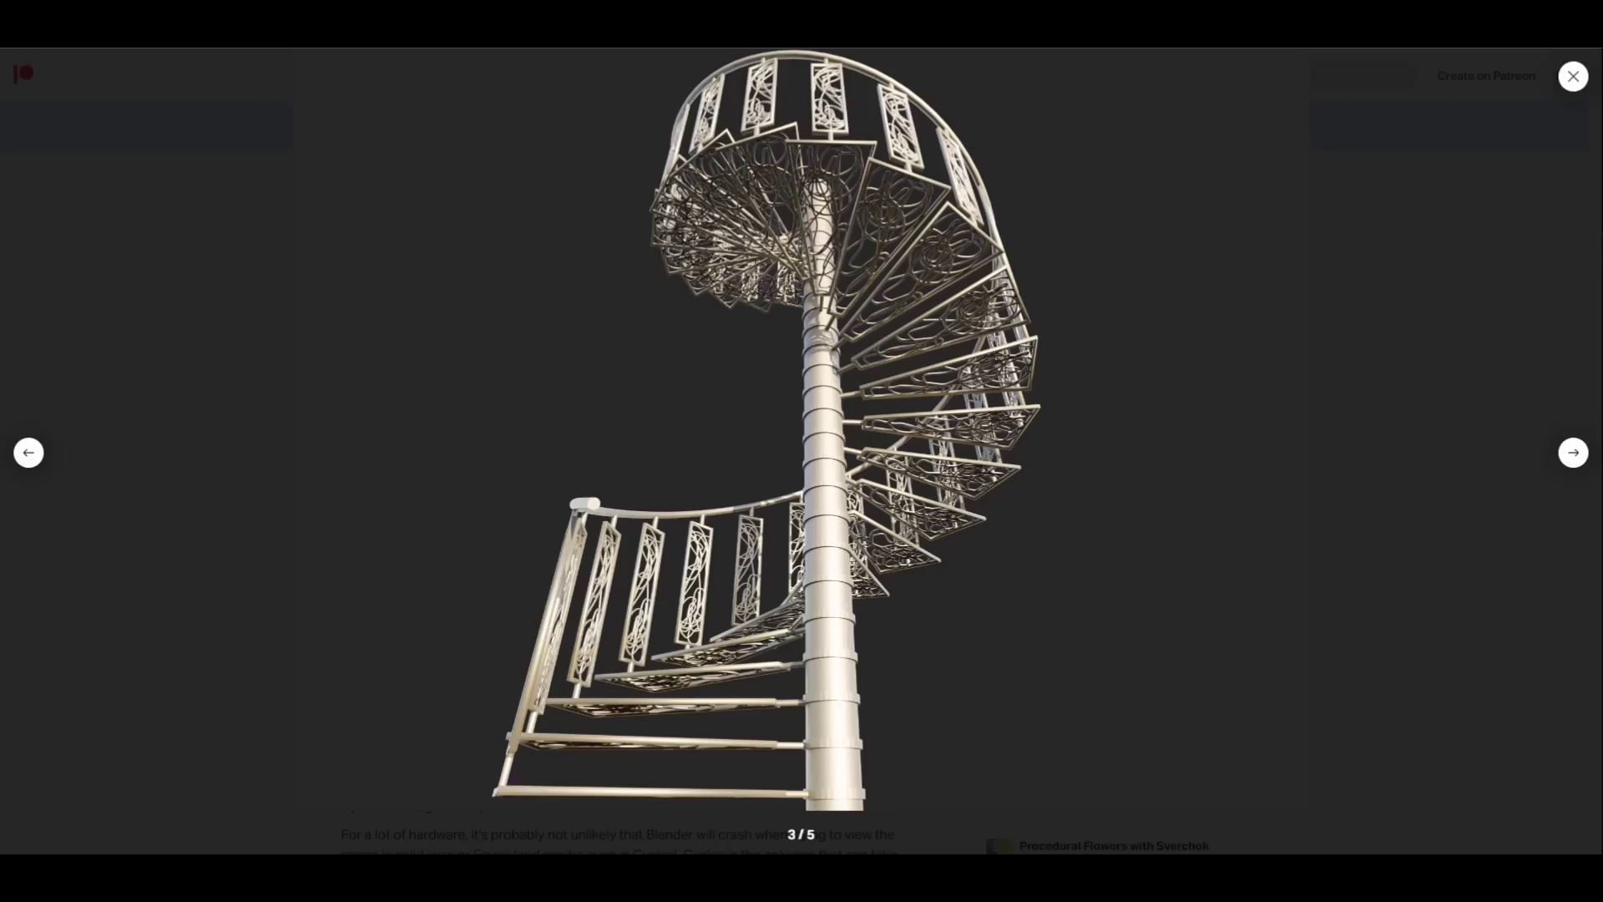
pyautogui.click(1572, 76)
pyautogui.click(617, 703)
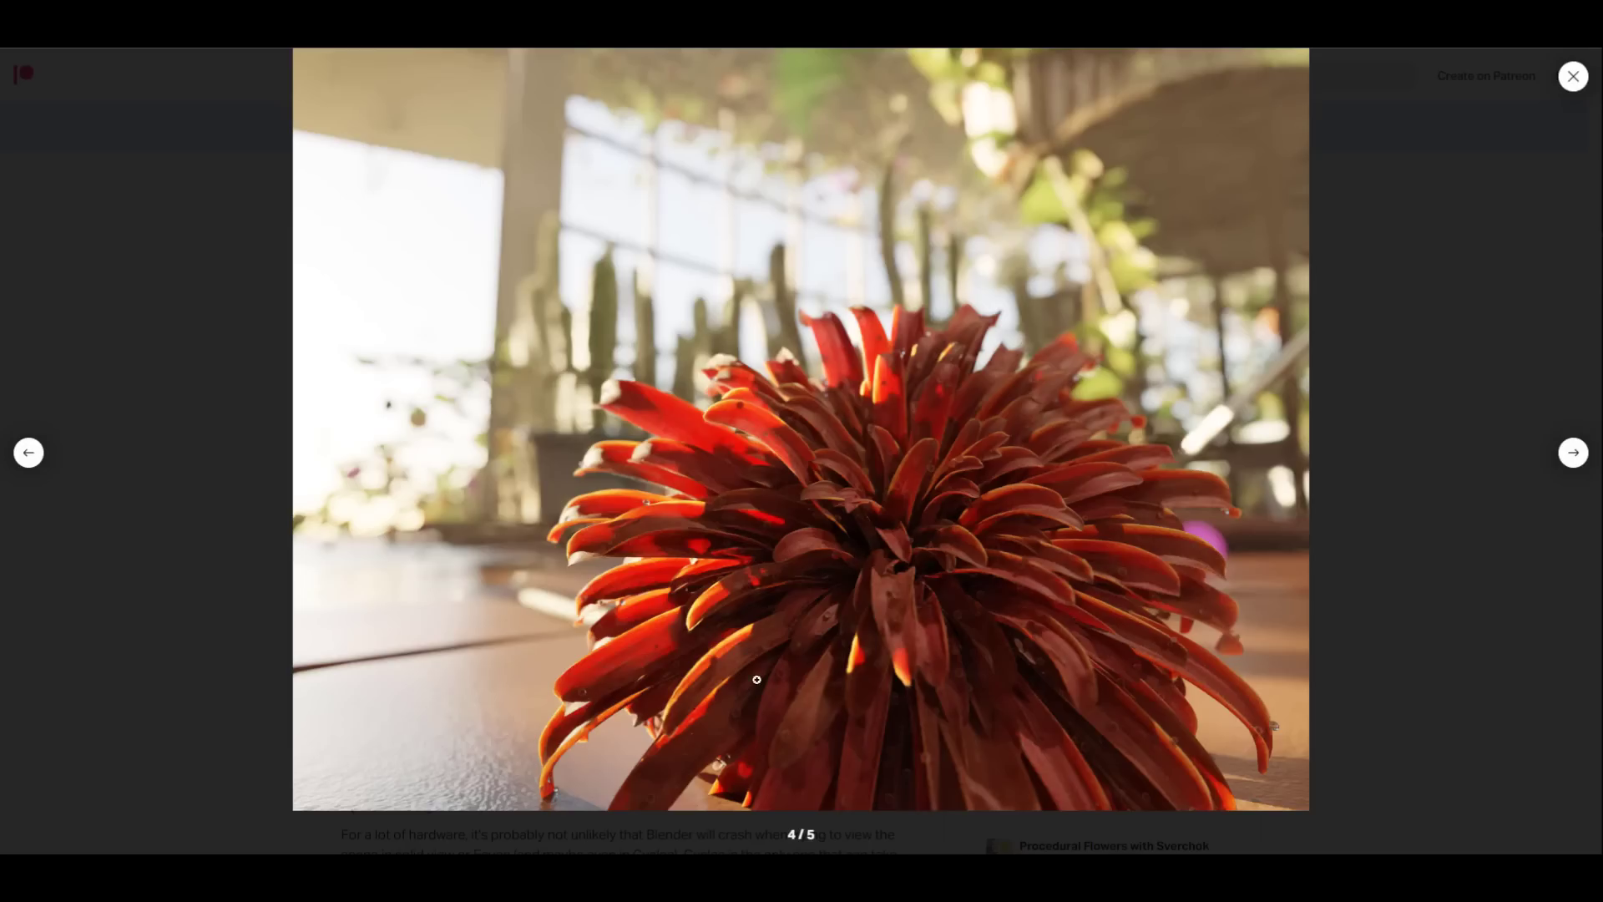
pyautogui.click(1573, 80)
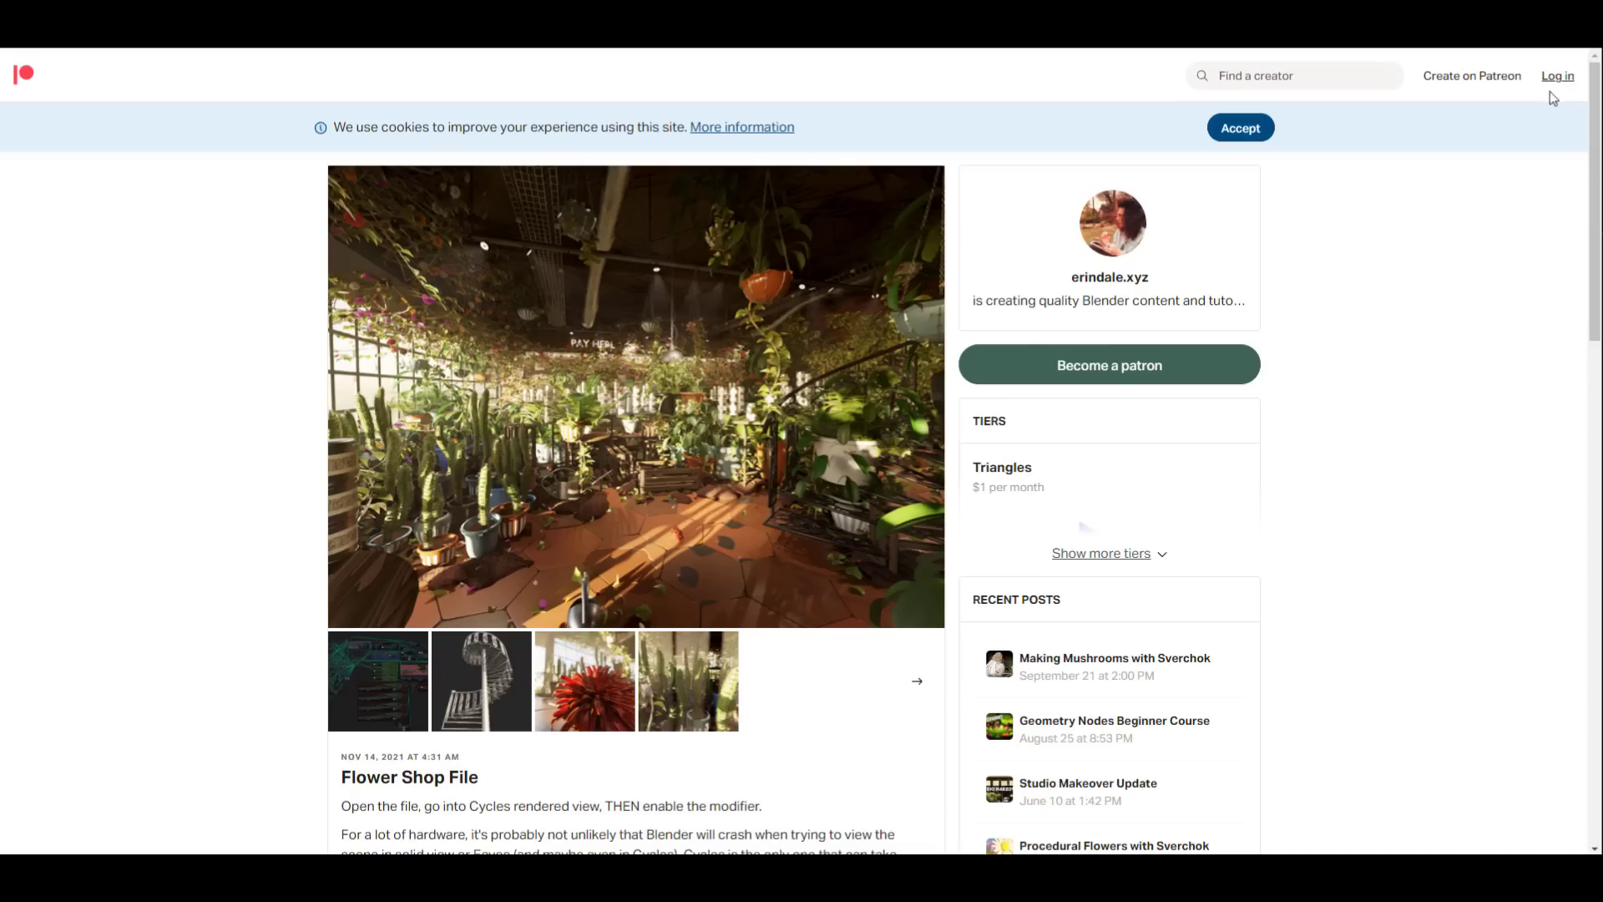
pyautogui.click(694, 712)
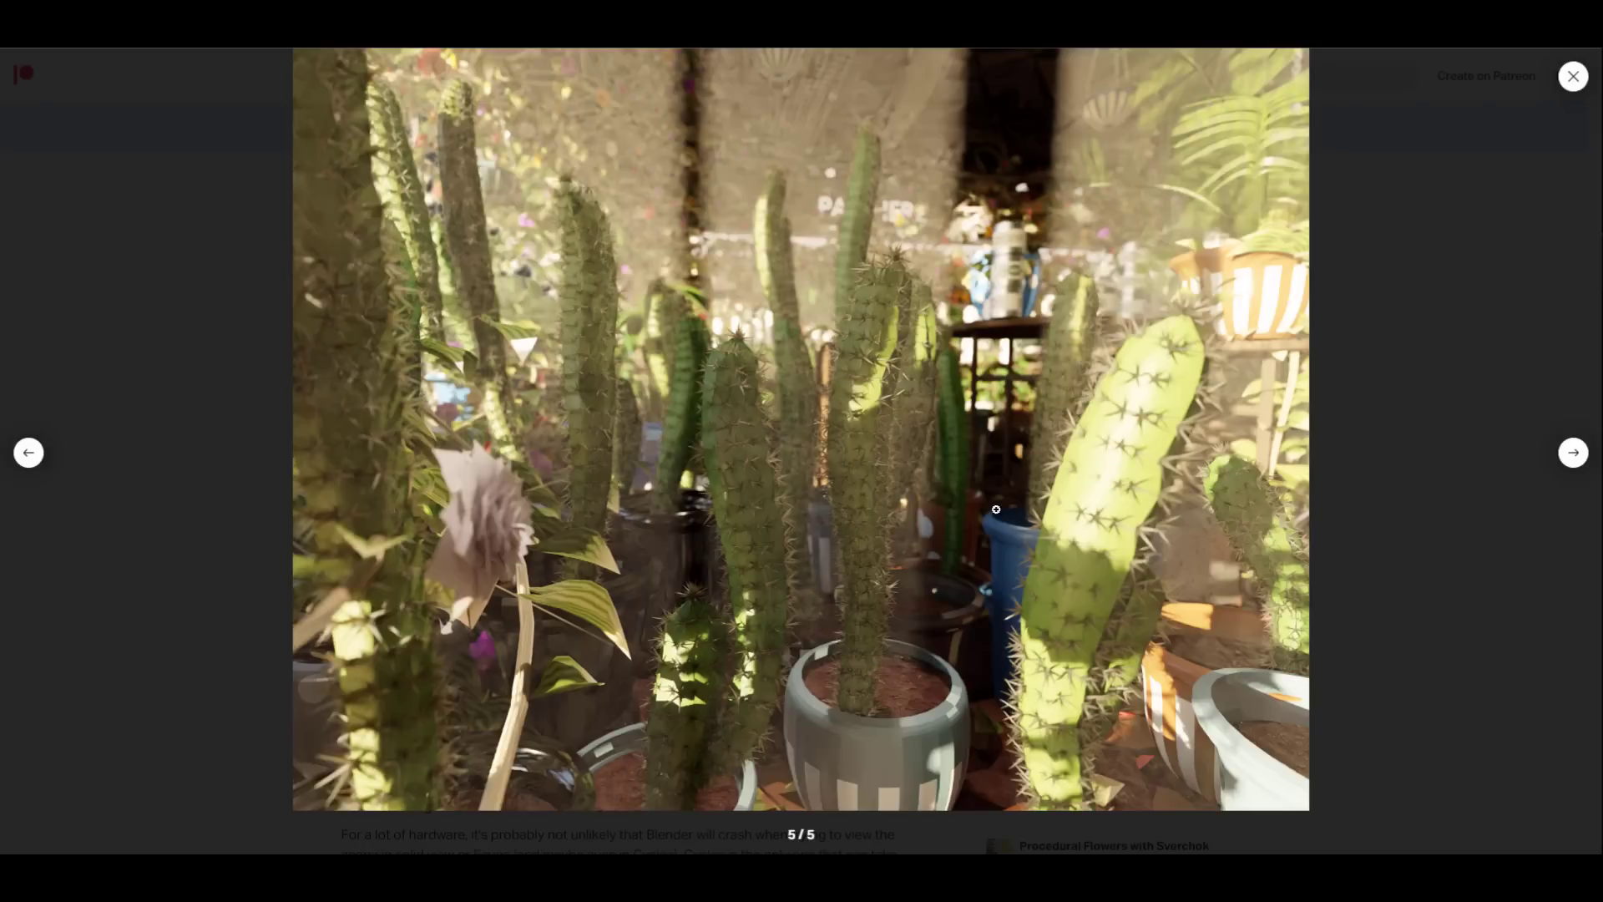
pyautogui.click(1572, 80)
pyautogui.click(368, 699)
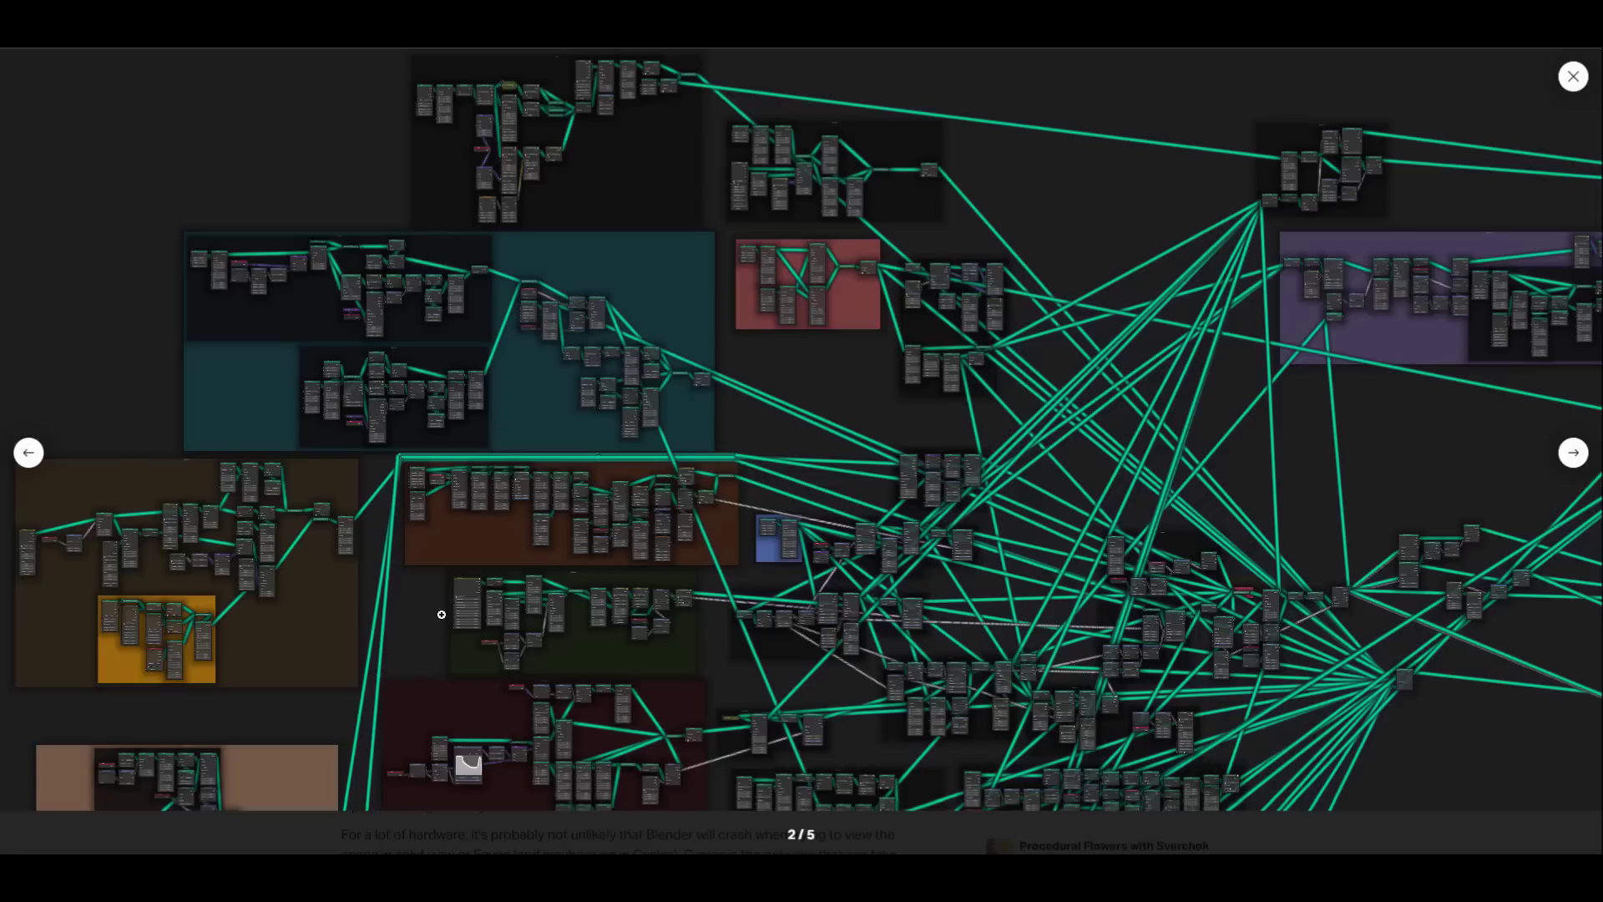
pyautogui.click(442, 614)
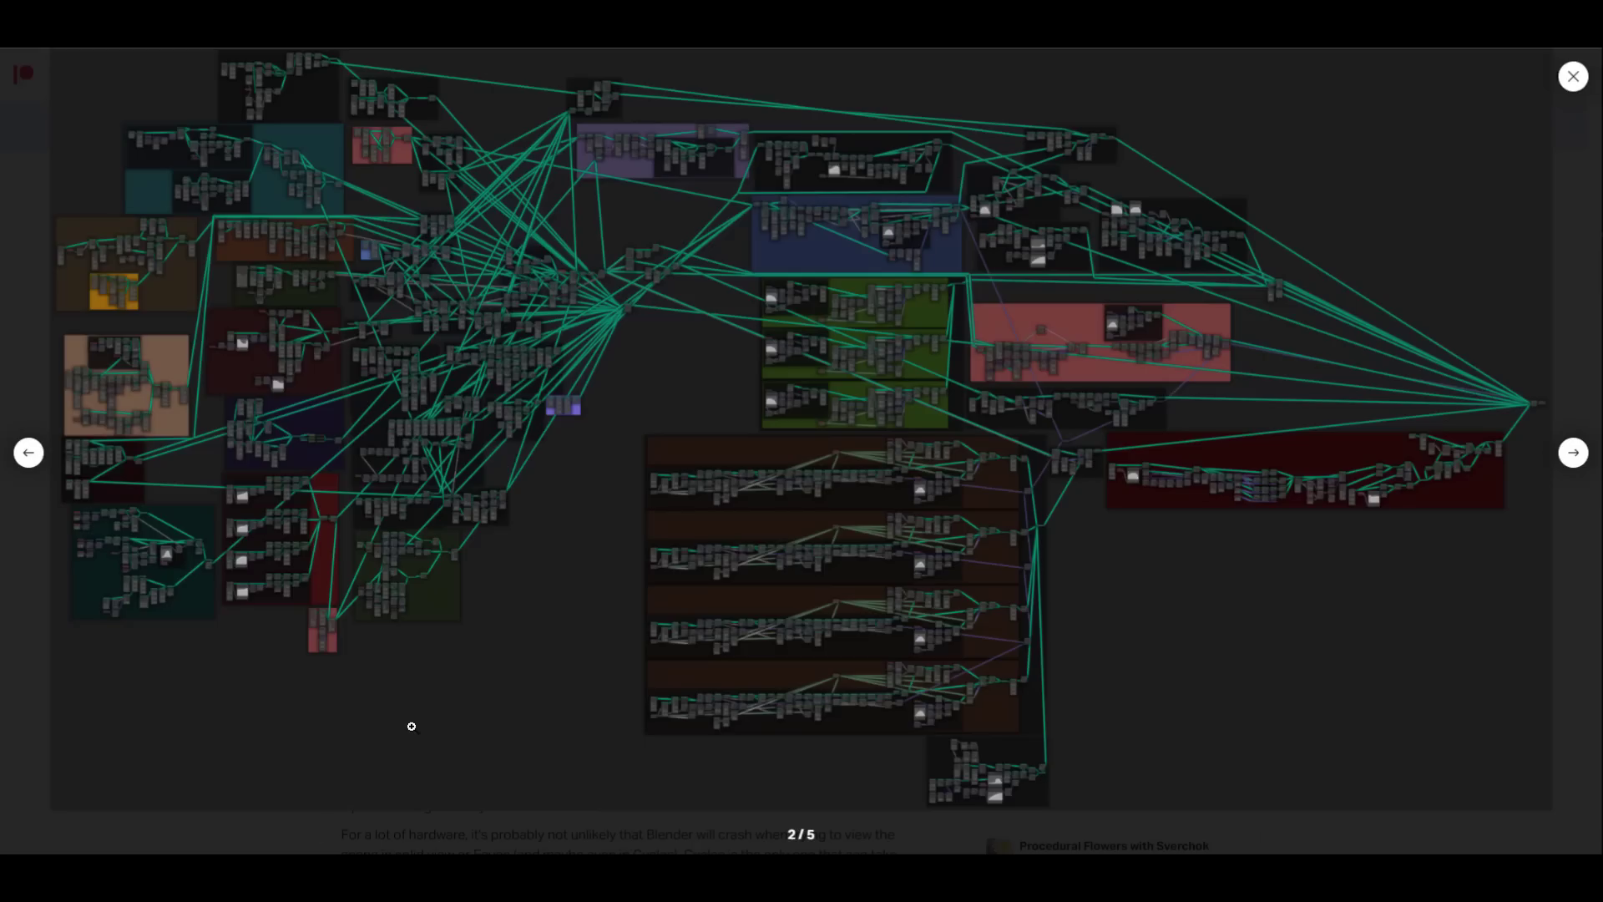
pyautogui.click(15, 632)
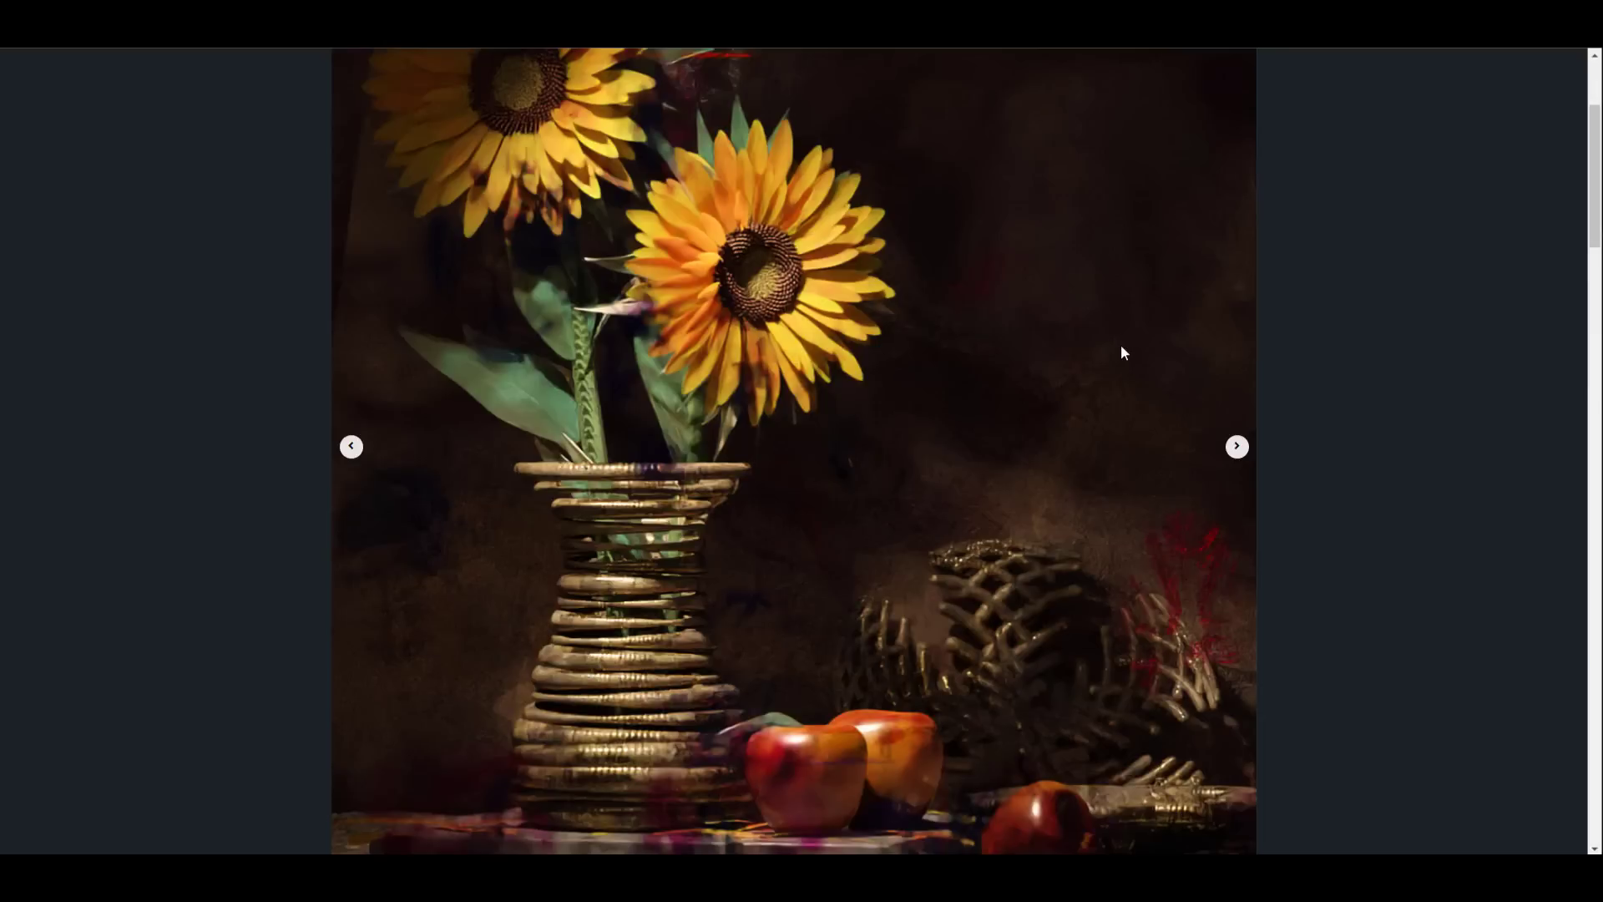
# Open the Erindale Toolkit product page on Gumroad and read its description, version notes and list of ETK nodes.
pyautogui.scroll(-10, 1120, 349)
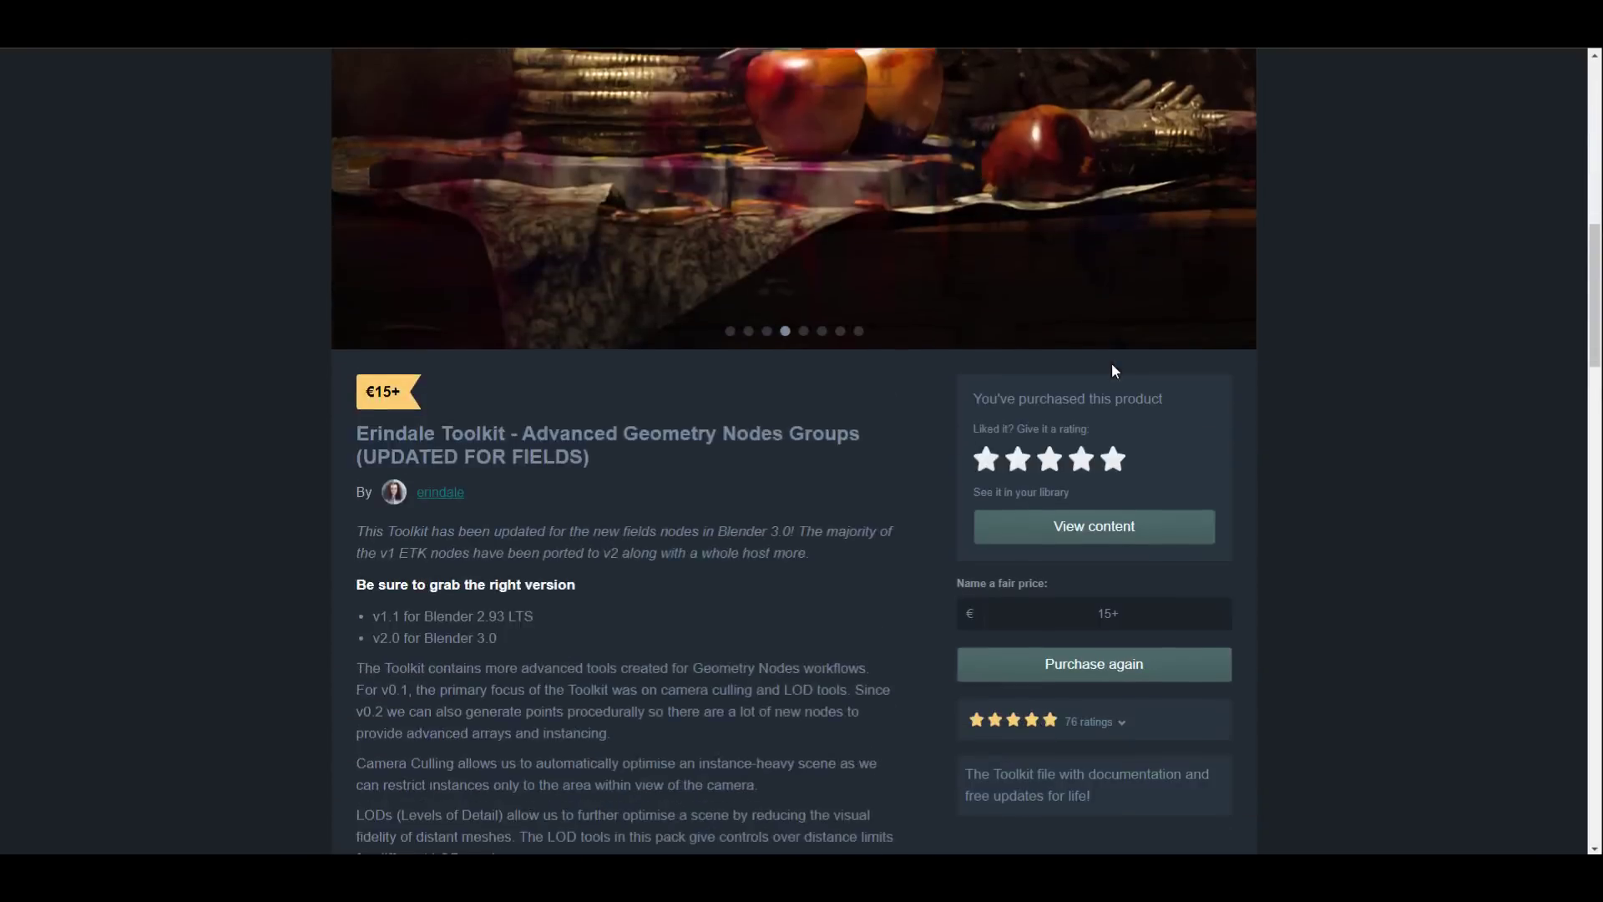
pyautogui.scroll(-8, 1118, 380)
pyautogui.scroll(3, 444, 477)
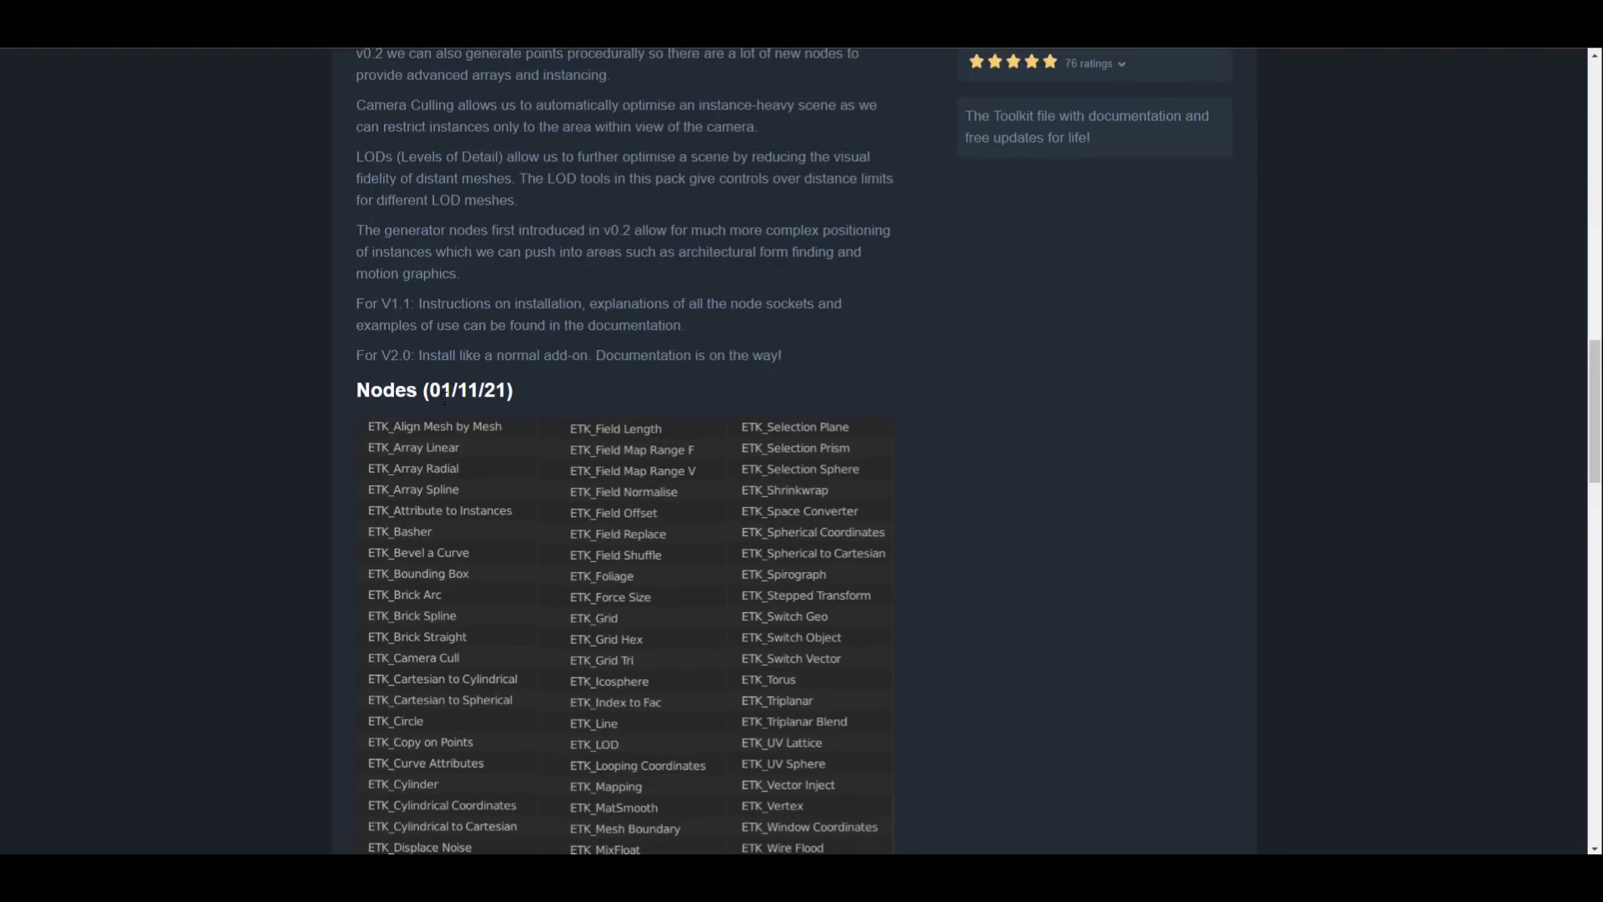
pyautogui.scroll(-5, 726, 495)
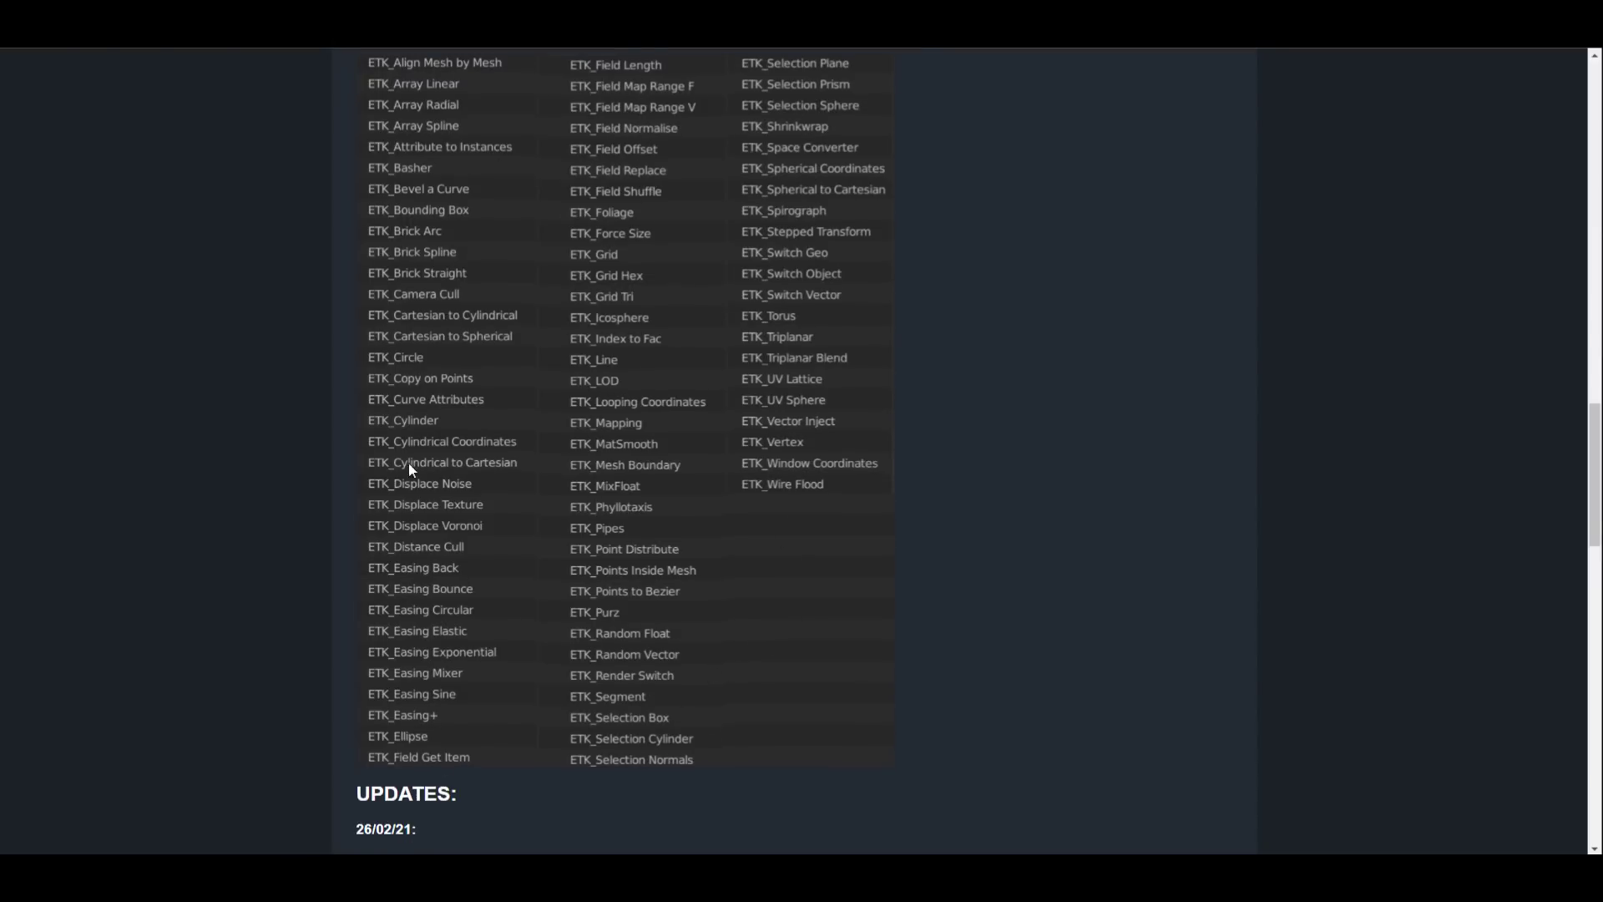
pyautogui.scroll(15, 704, 499)
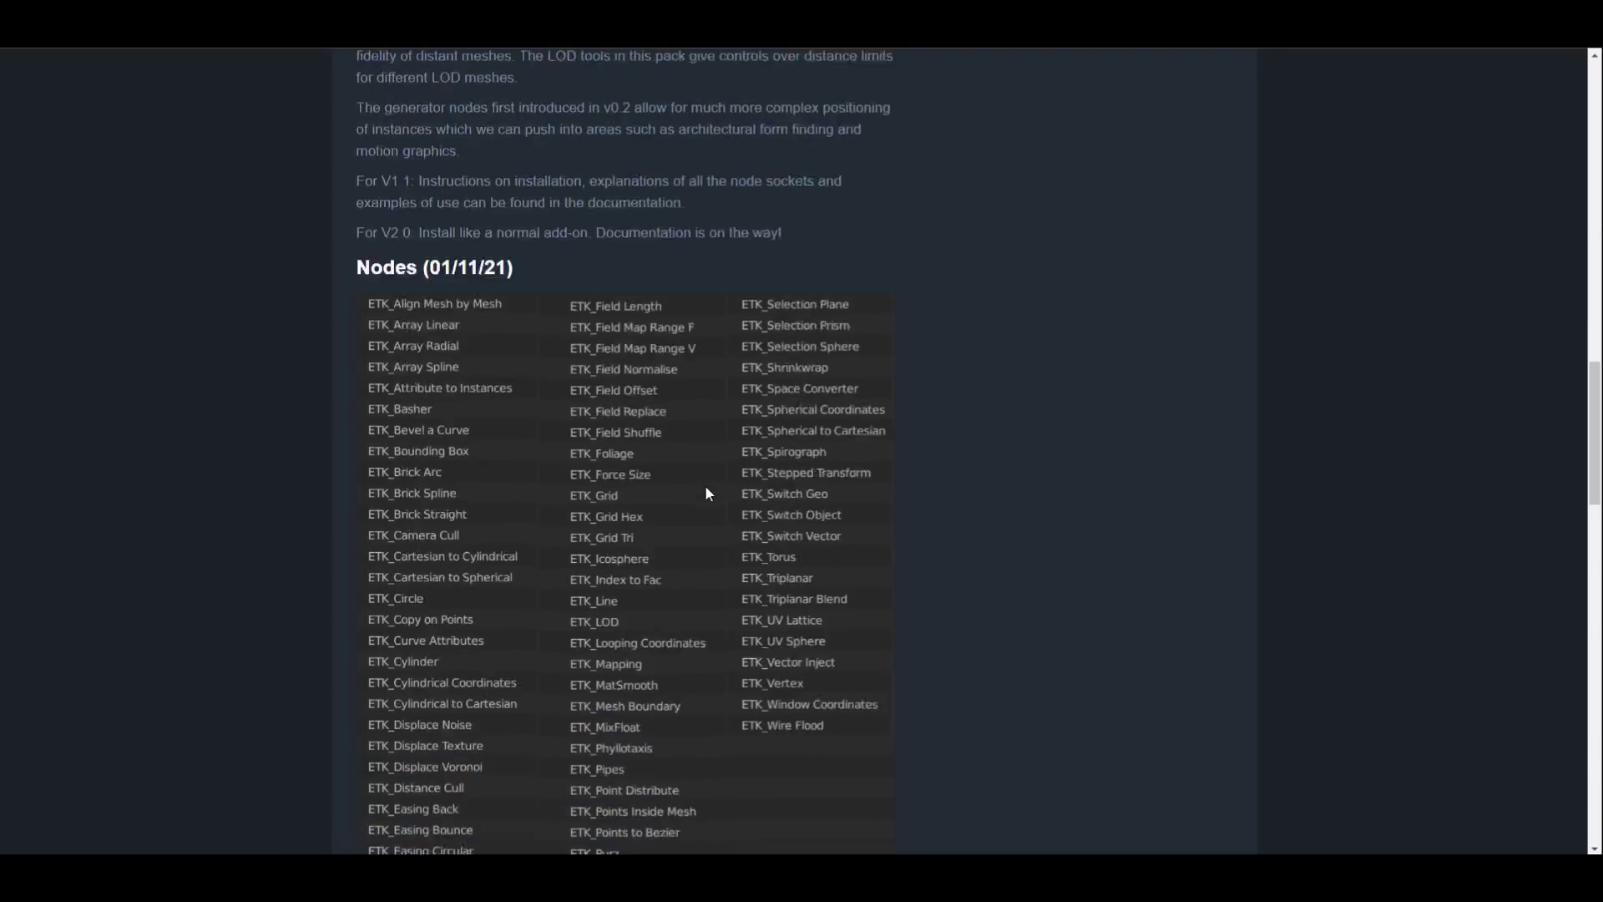
pyautogui.scroll(10, 848, 501)
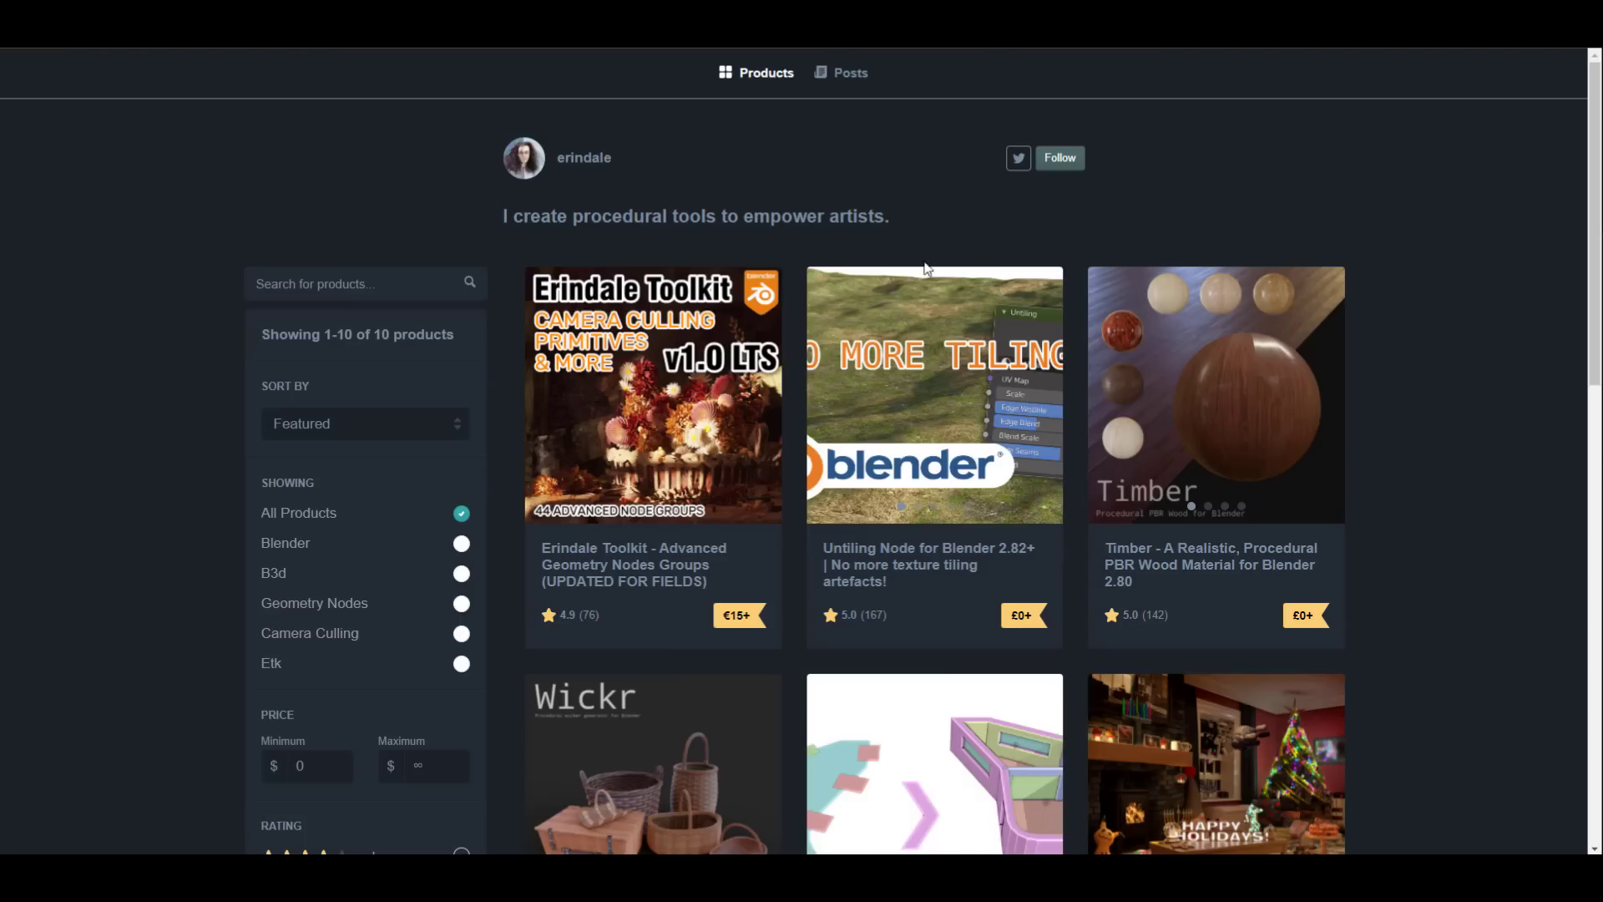
# Return to the creator's Gumroad storefront and look through all the products, from Untiling, Timber and Wickr to MixRGB Node Exposed.
pyautogui.scroll(-2, 924, 269)
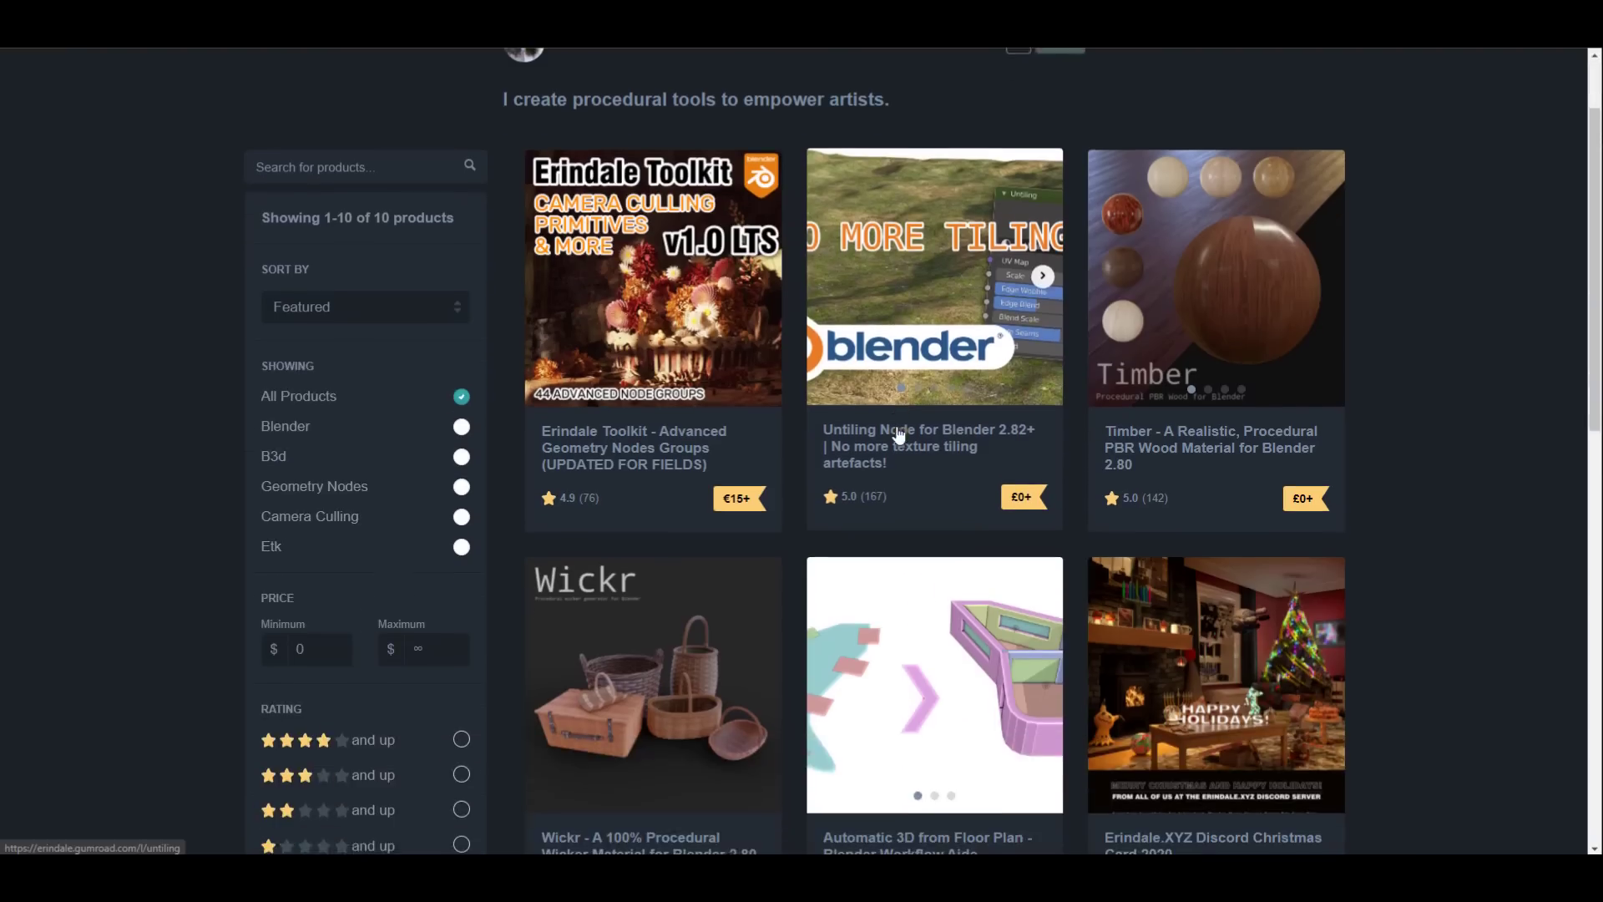
pyautogui.scroll(-3, 1272, 354)
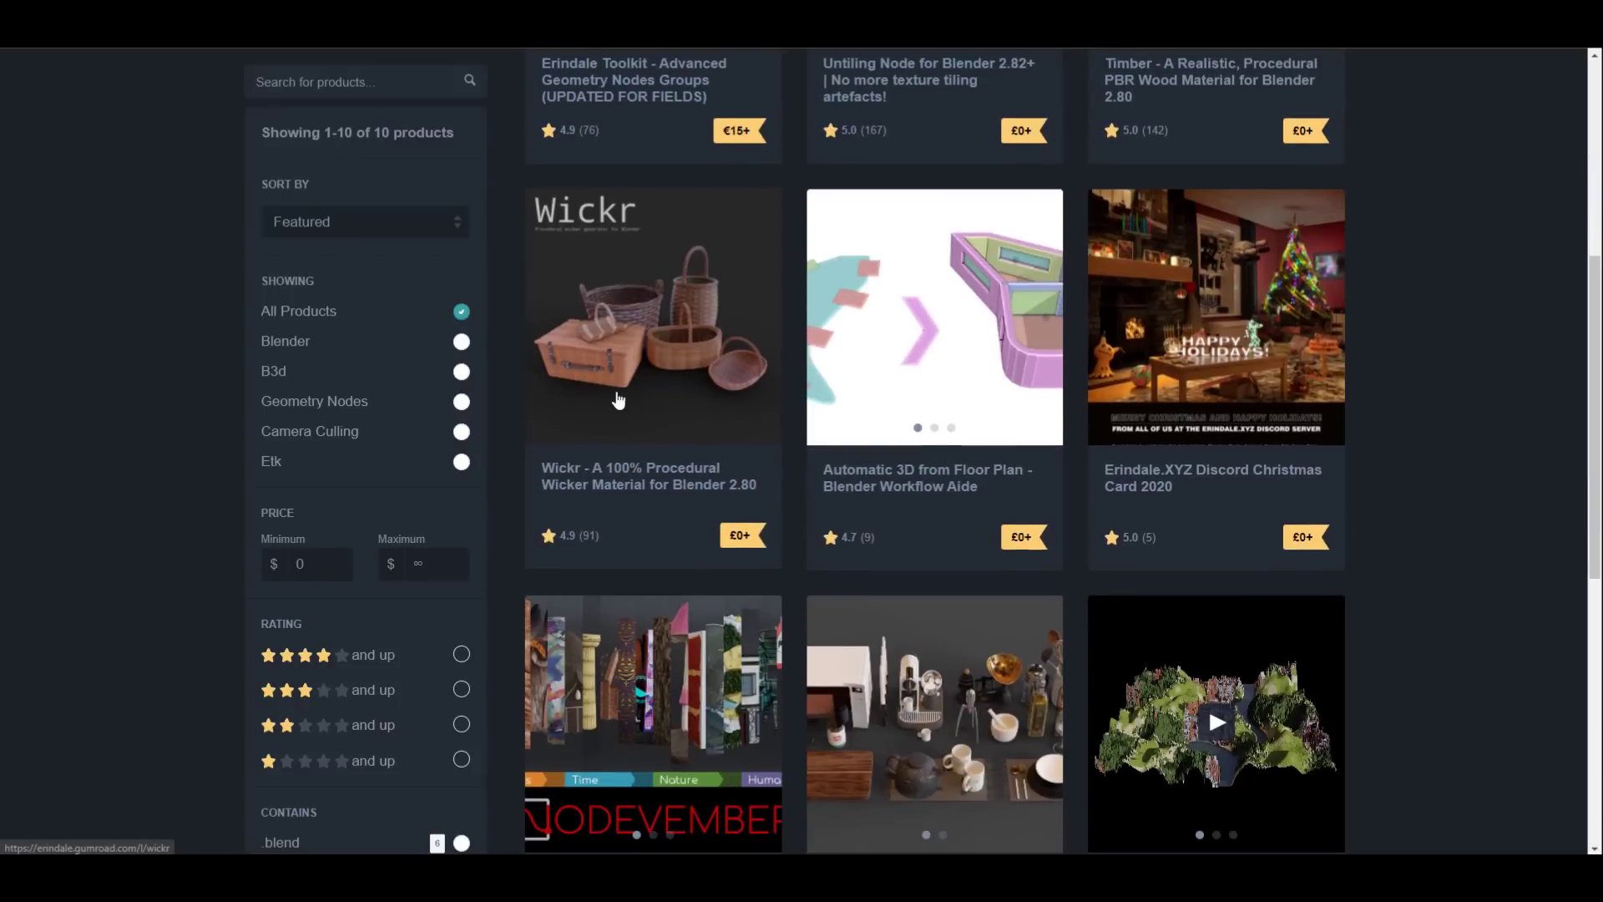
pyautogui.scroll(-5, 1050, 445)
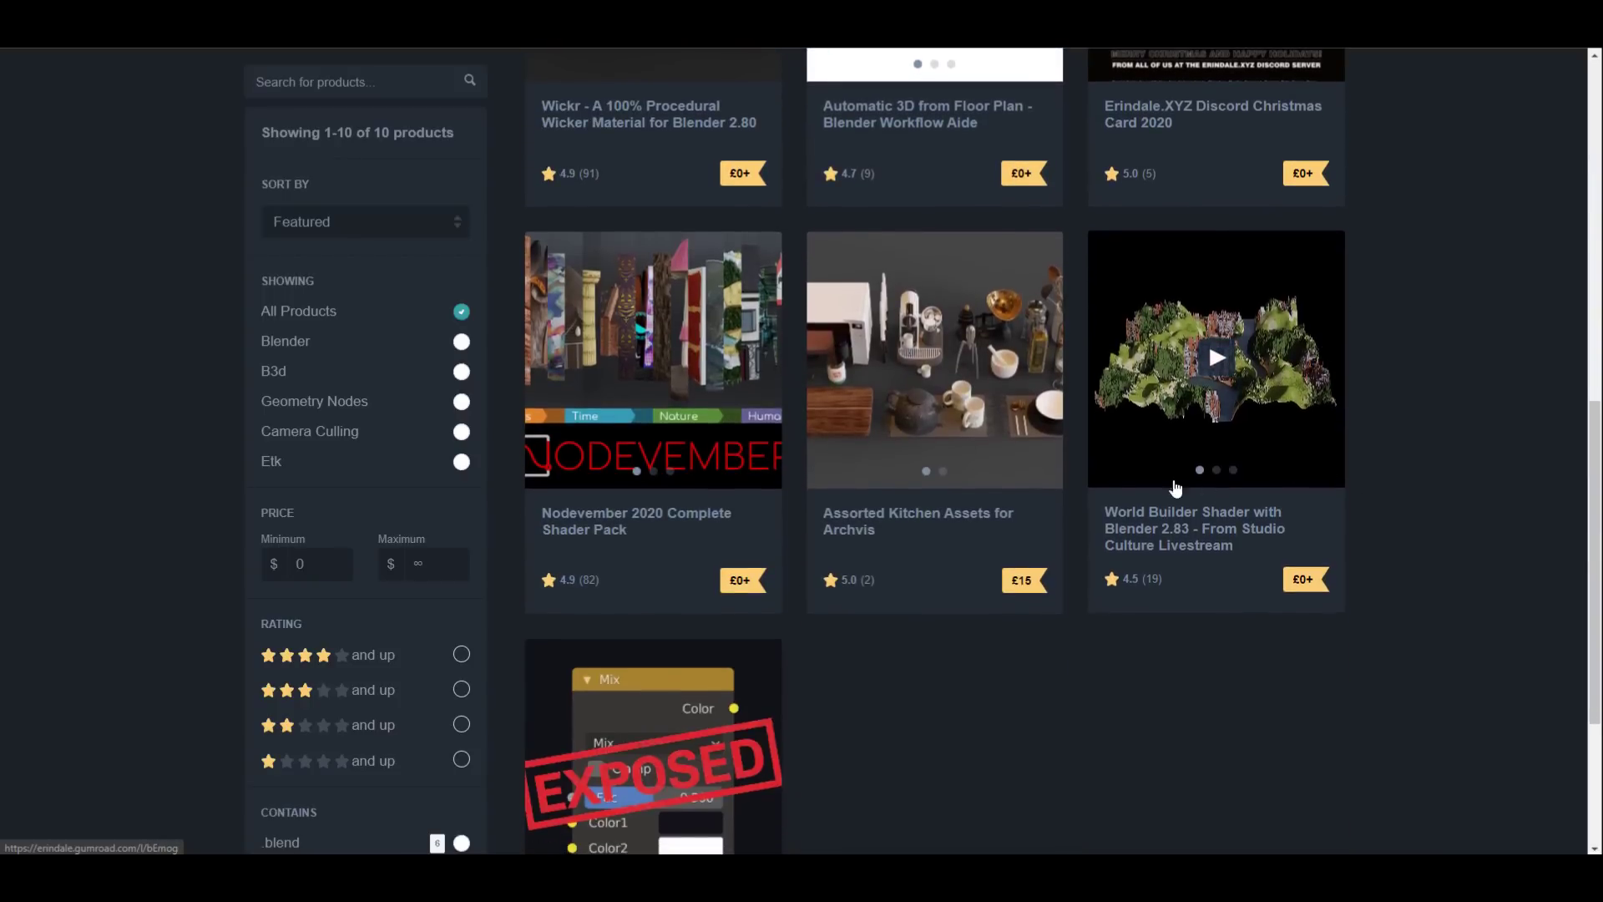
pyautogui.scroll(7, 723, 614)
pyautogui.scroll(-3, 723, 615)
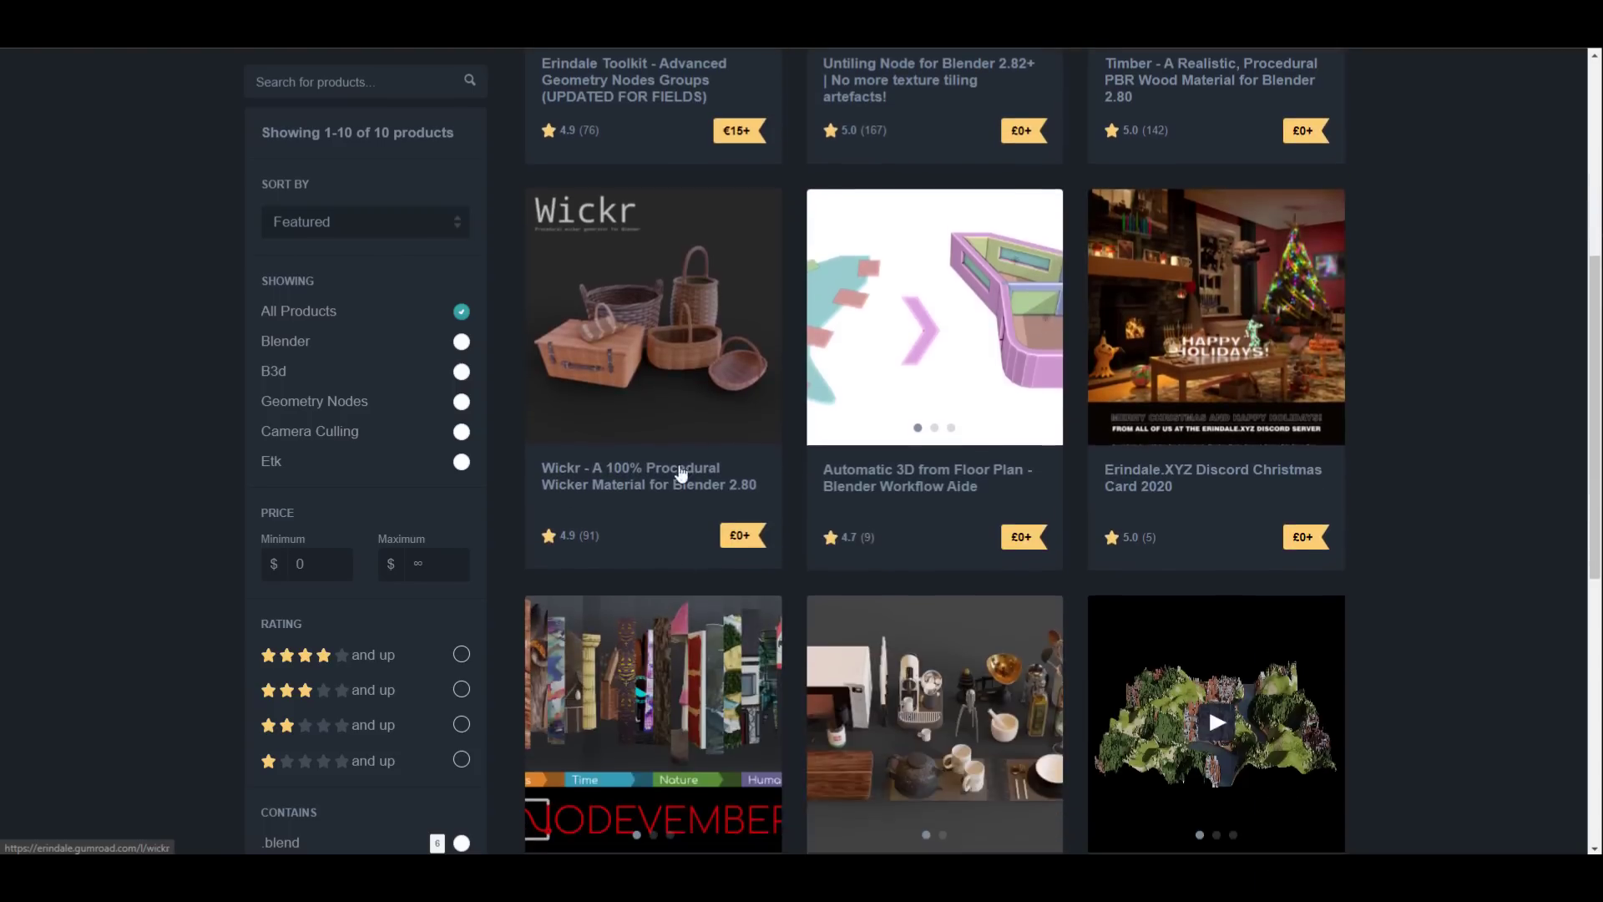
pyautogui.scroll(6, 723, 614)
pyautogui.scroll(-4, 570, 473)
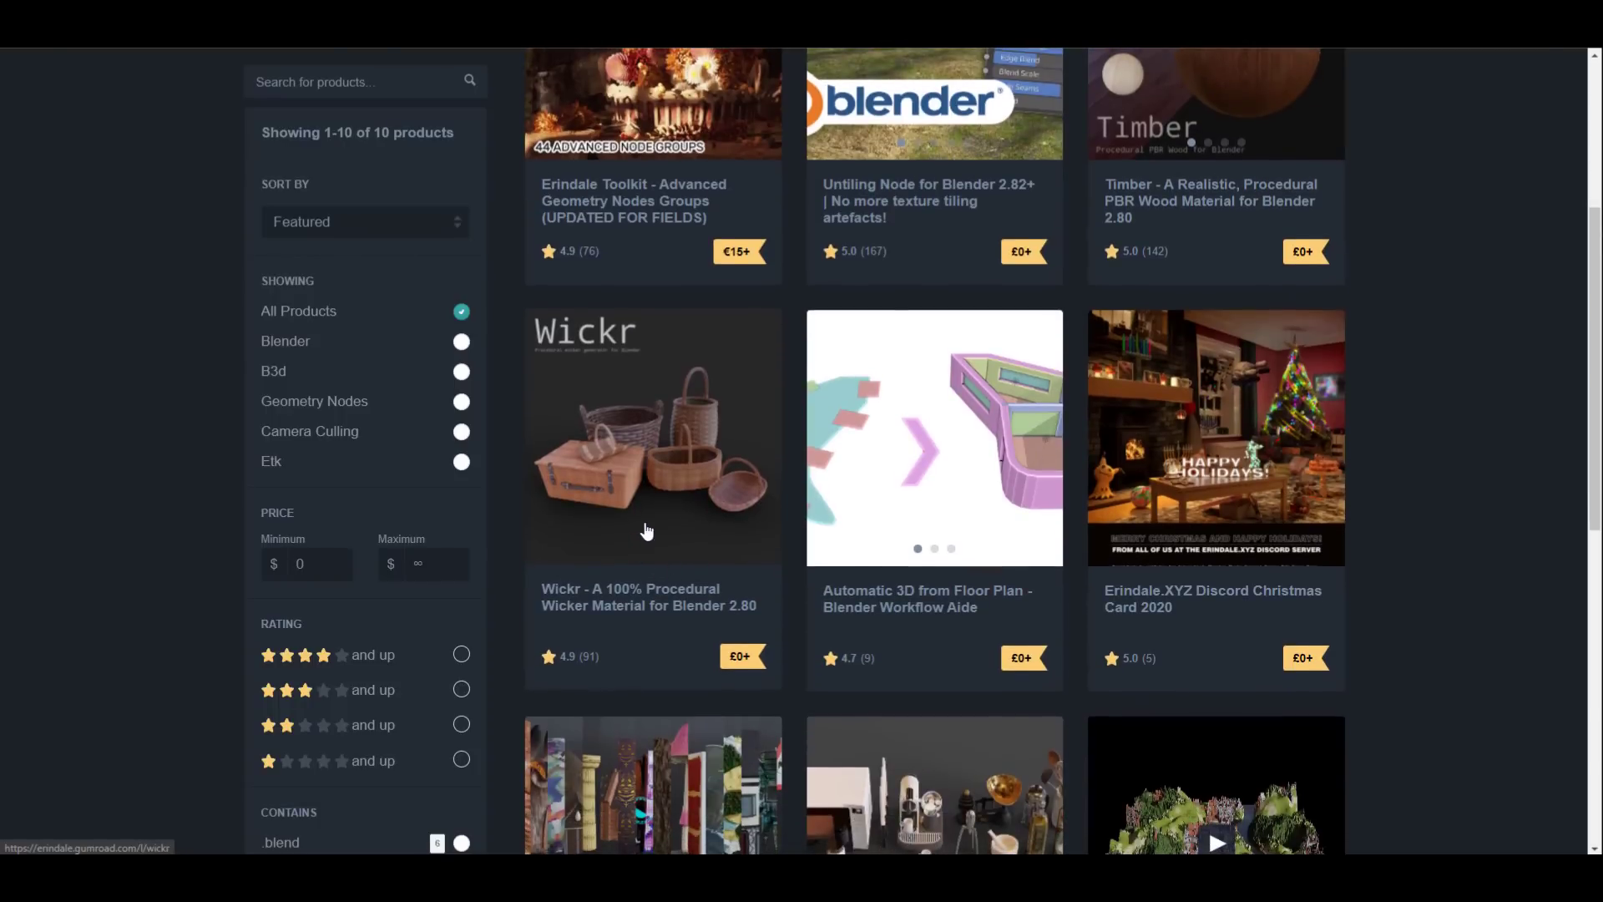
pyautogui.scroll(4, 647, 530)
pyautogui.scroll(-3, 1330, 558)
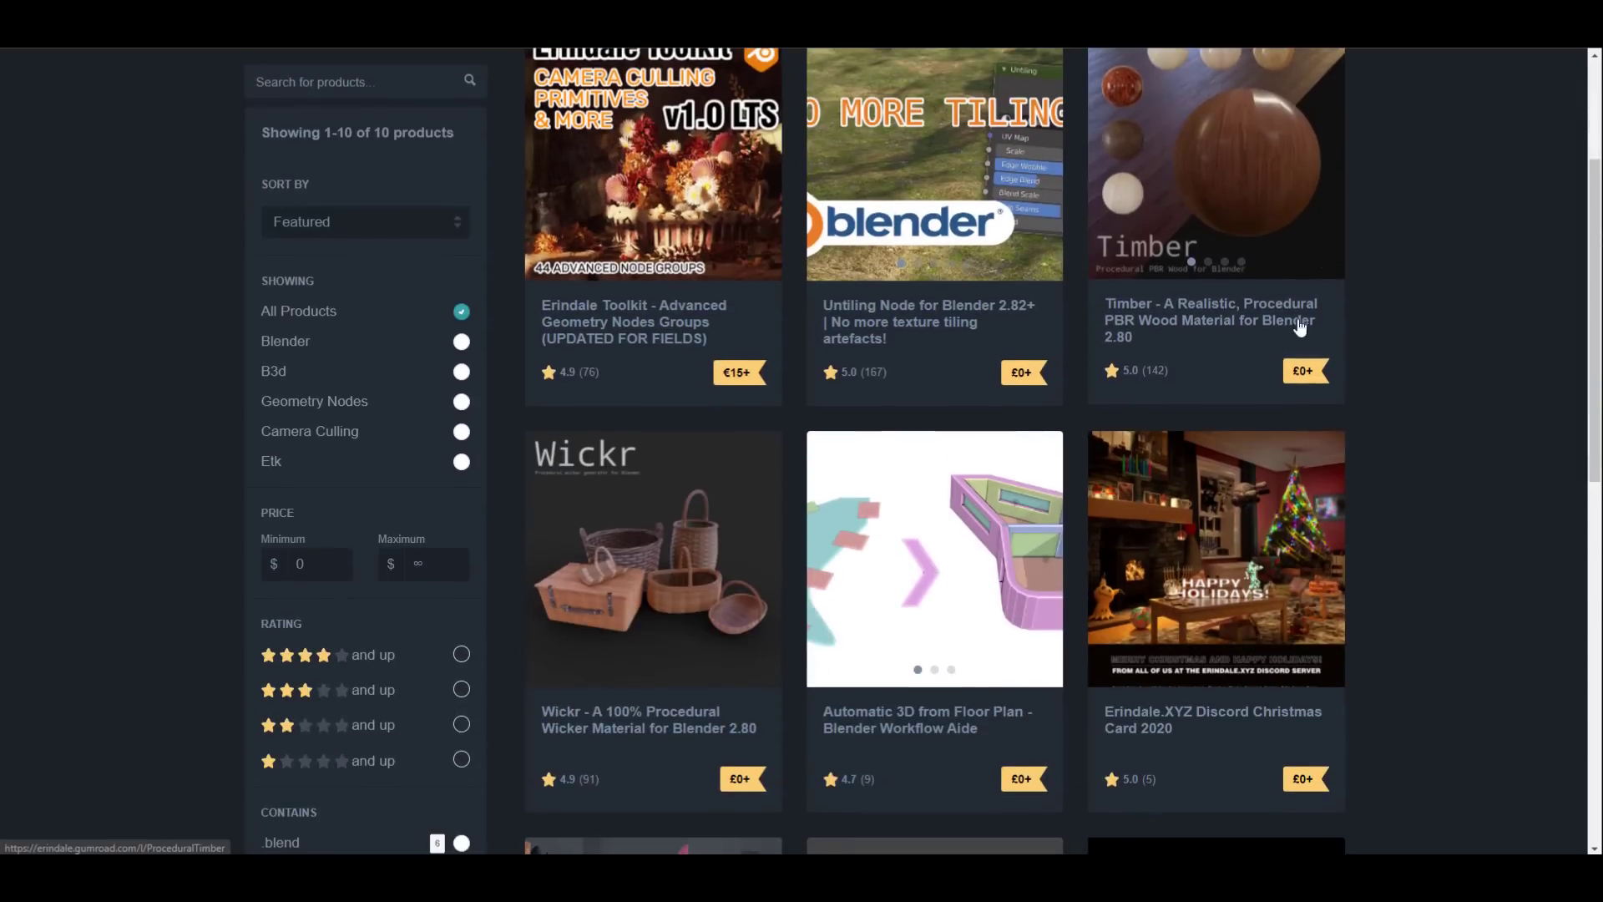
pyautogui.scroll(-4, 1252, 299)
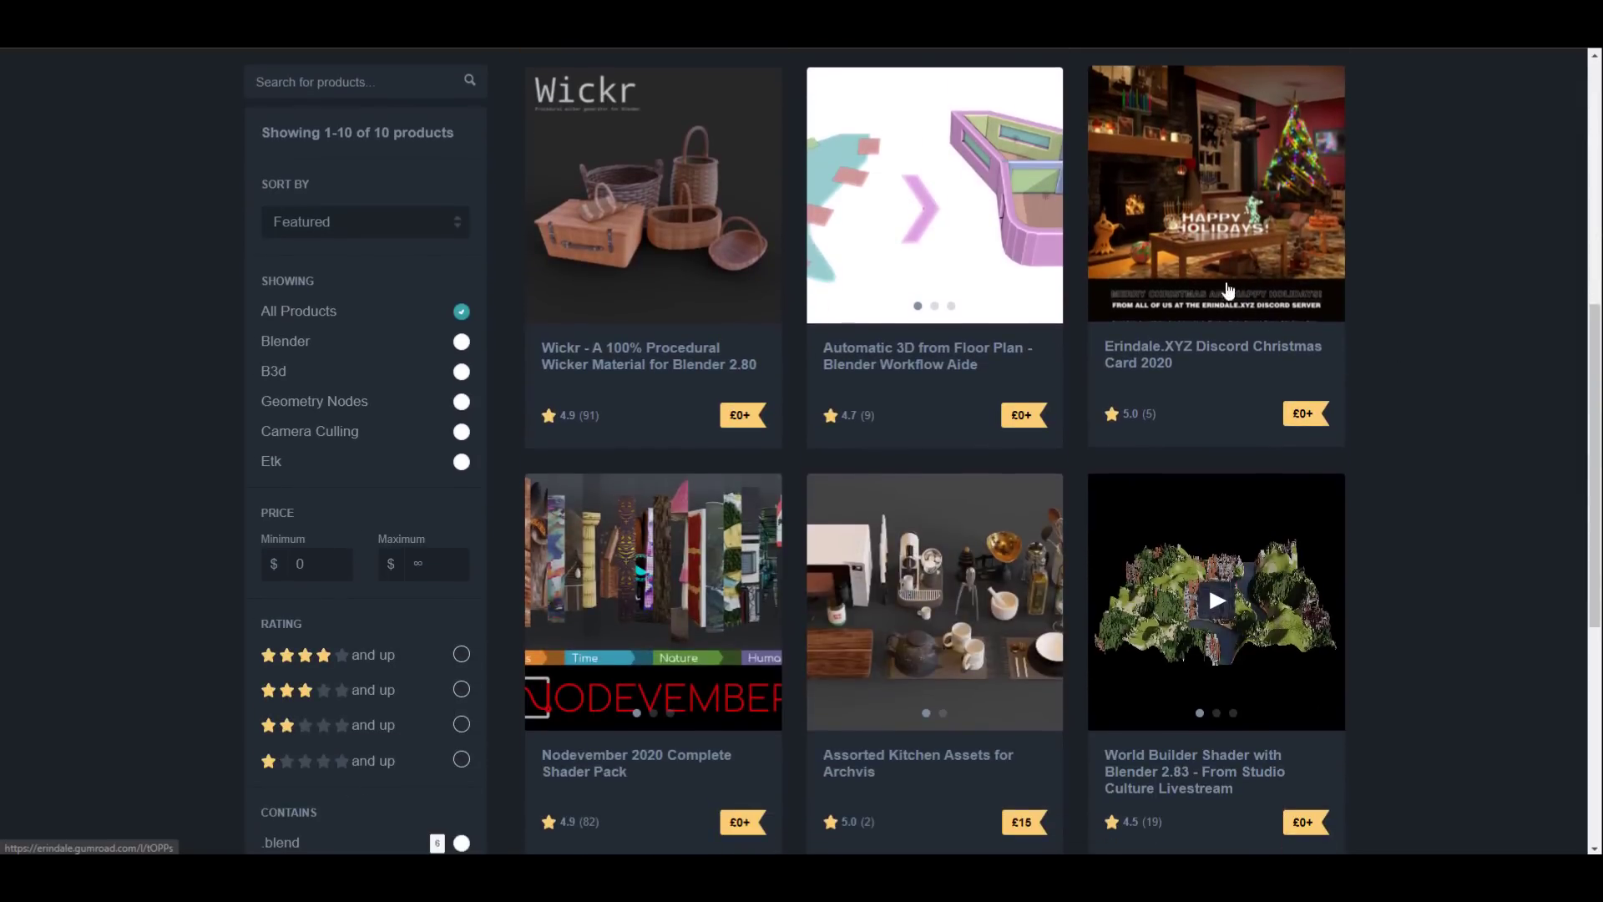
pyautogui.scroll(-4, 678, 309)
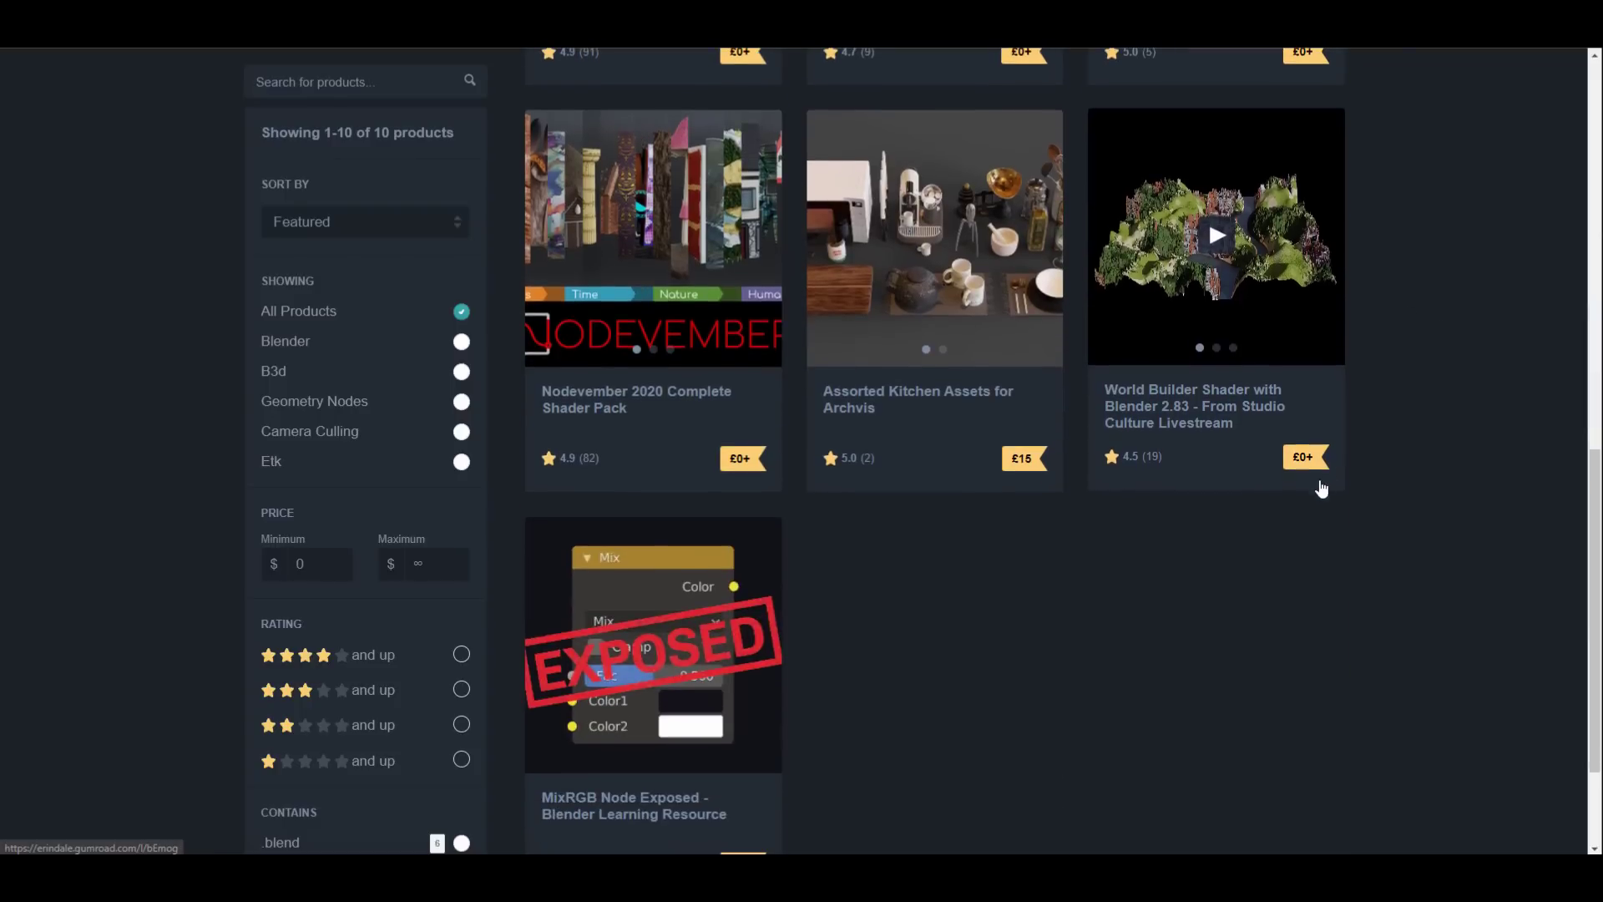
pyautogui.scroll(10, 1367, 536)
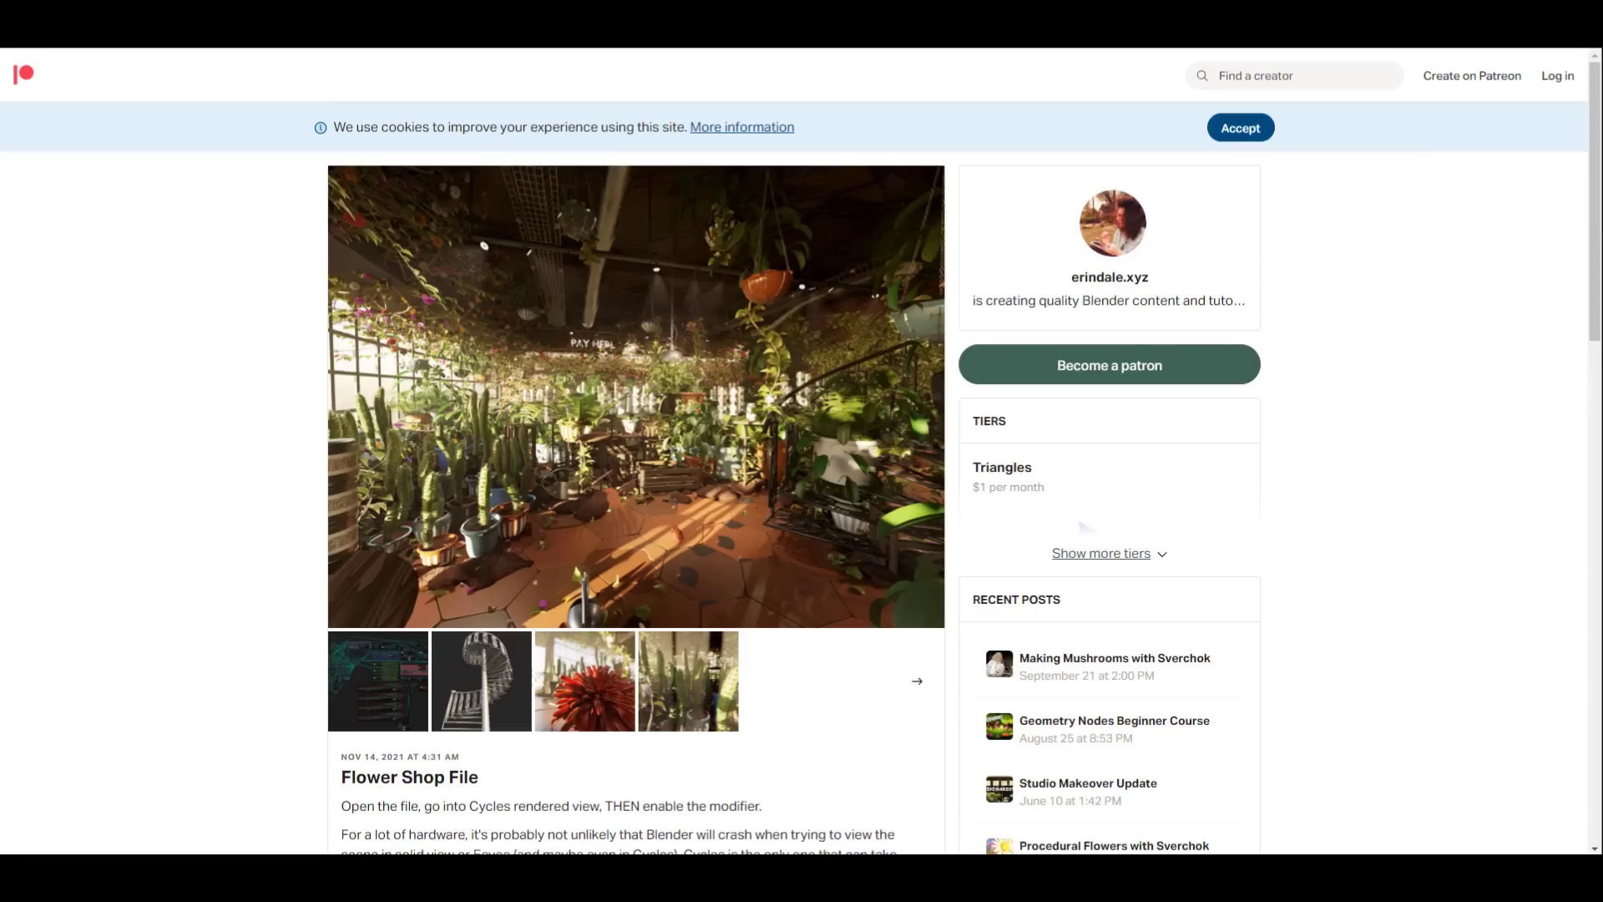
pyautogui.scroll(-8, 612, 484)
pyautogui.scroll(2, 612, 487)
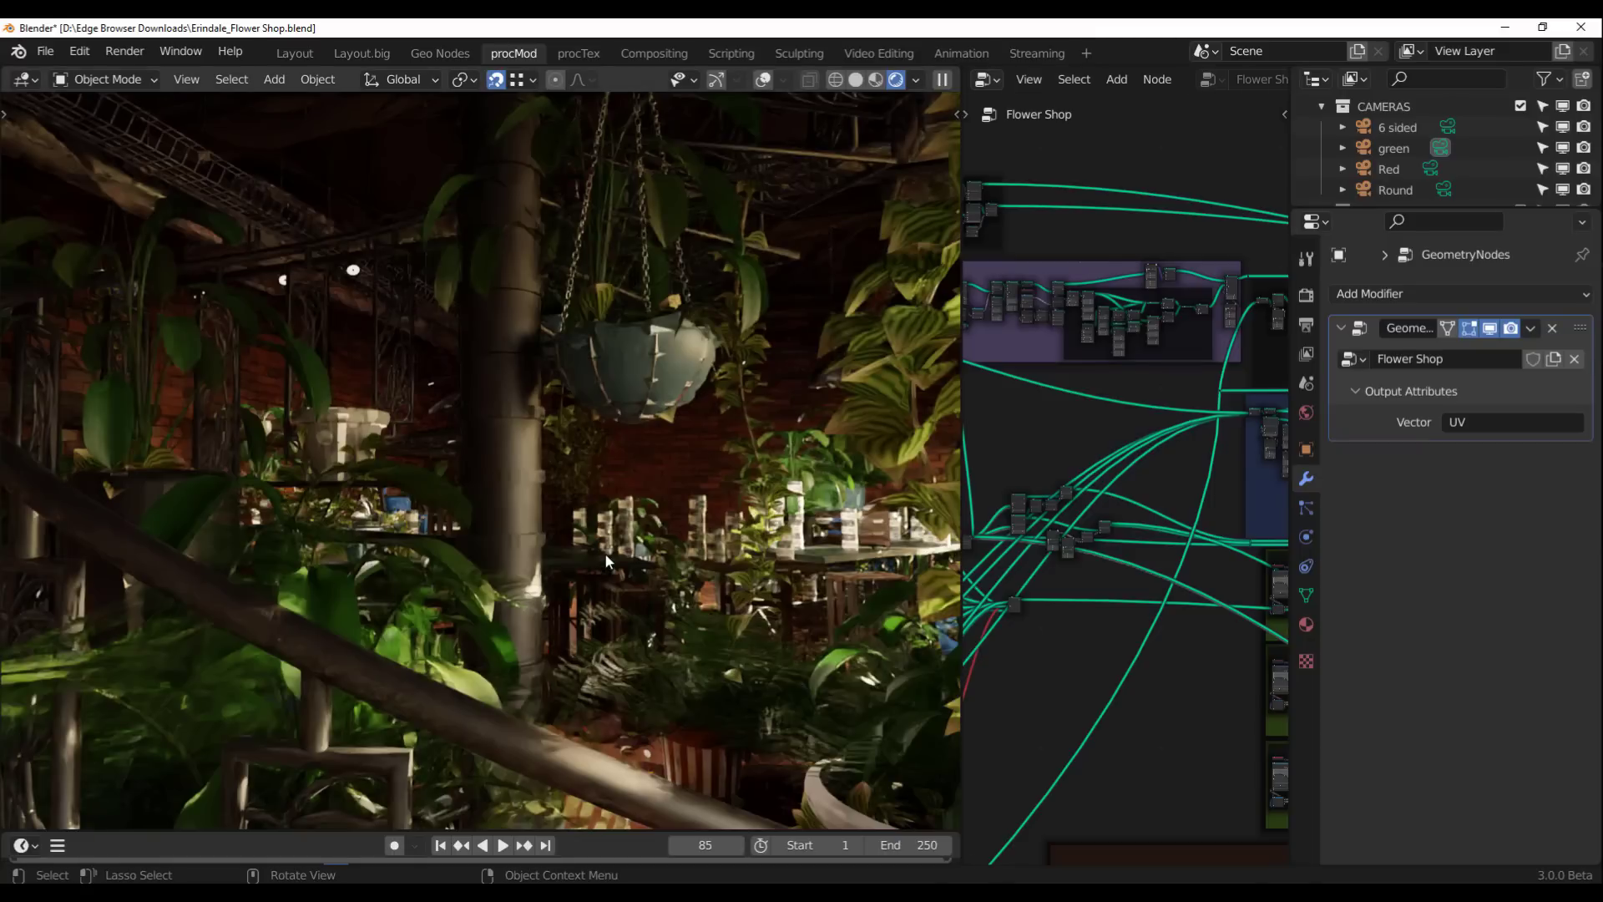
# Look around the hanging pots in the rendered Blender scene and switch to the Patreon post "Flower Shop File" to review its attachment and comments.
pyautogui.moveTo(541, 458); pyautogui.dragTo(497, 468, button='middle')
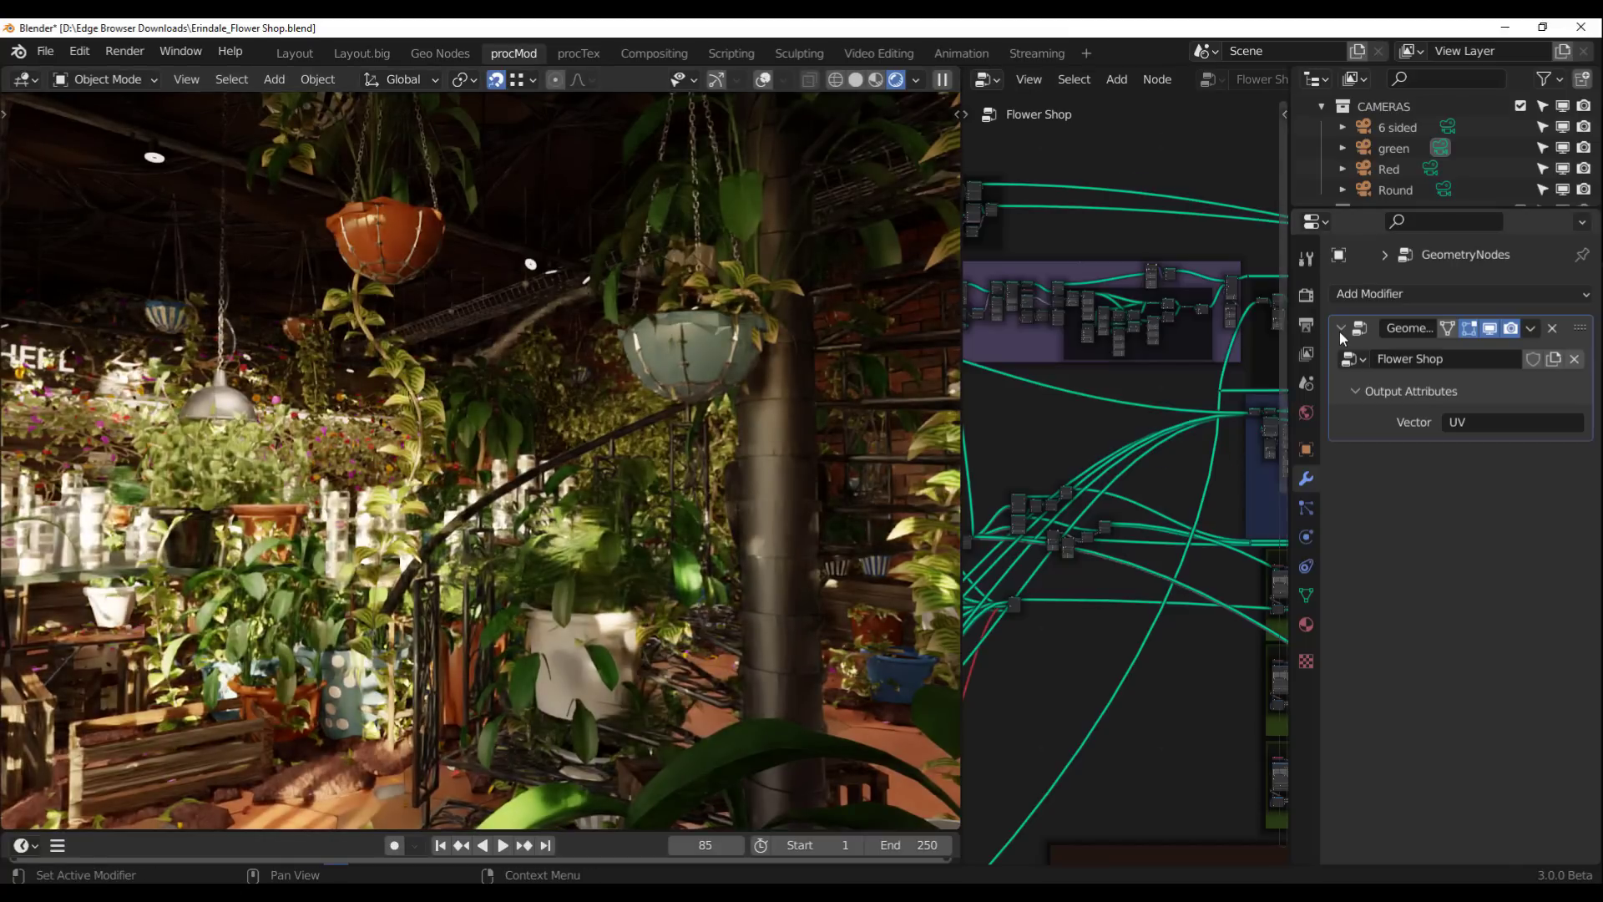
pyautogui.click(1506, 28)
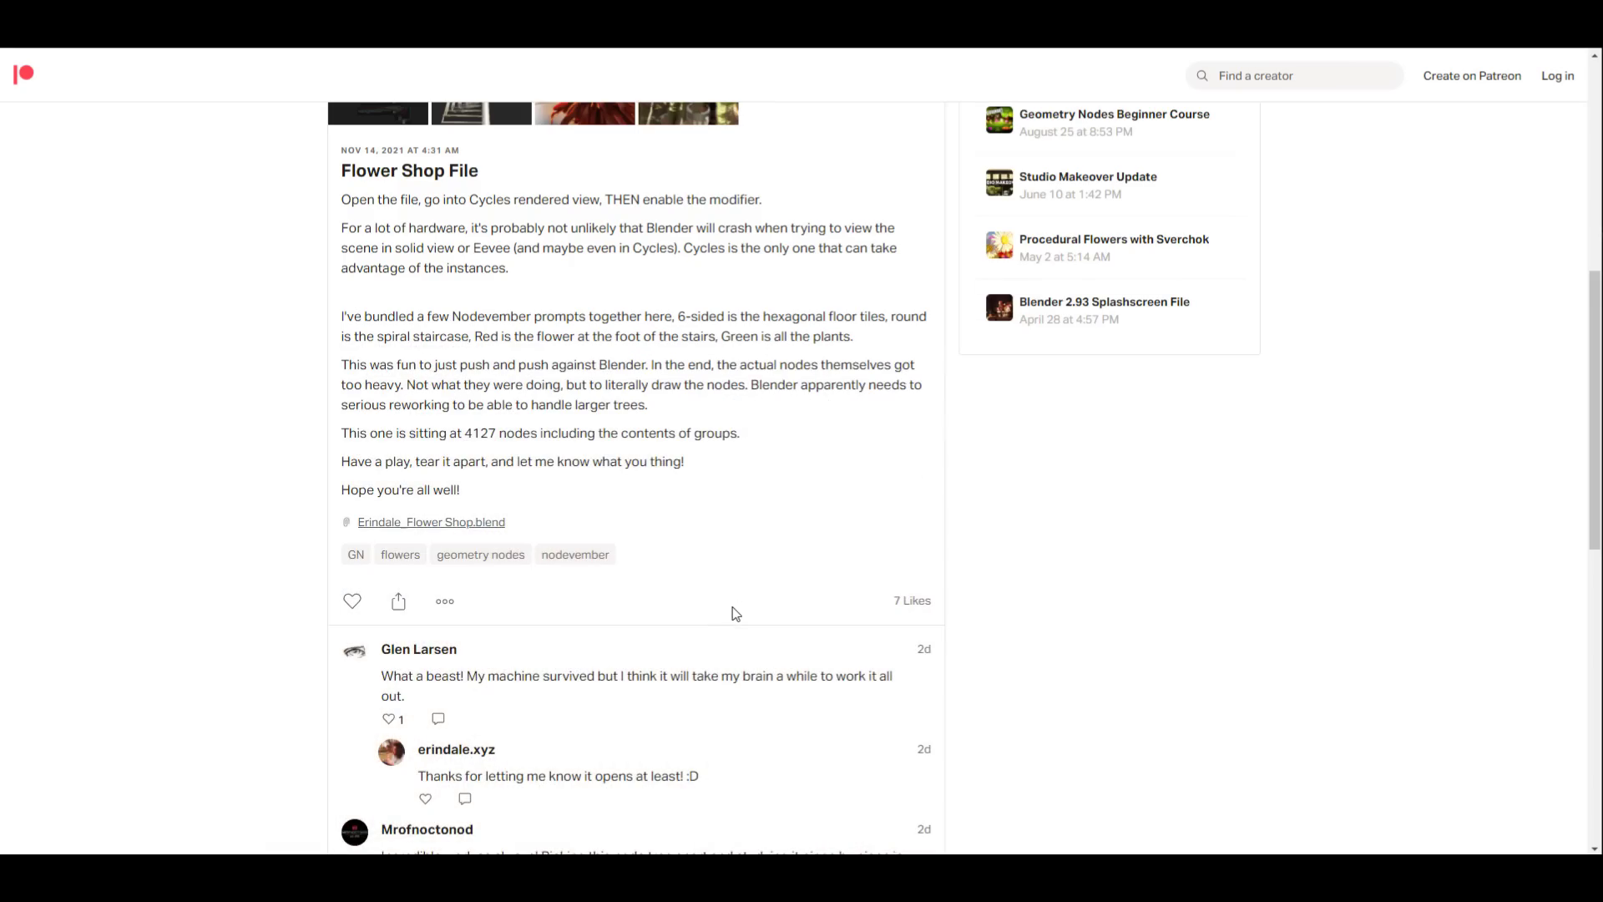
pyautogui.scroll(5, 635, 551)
pyautogui.scroll(-5, 576, 436)
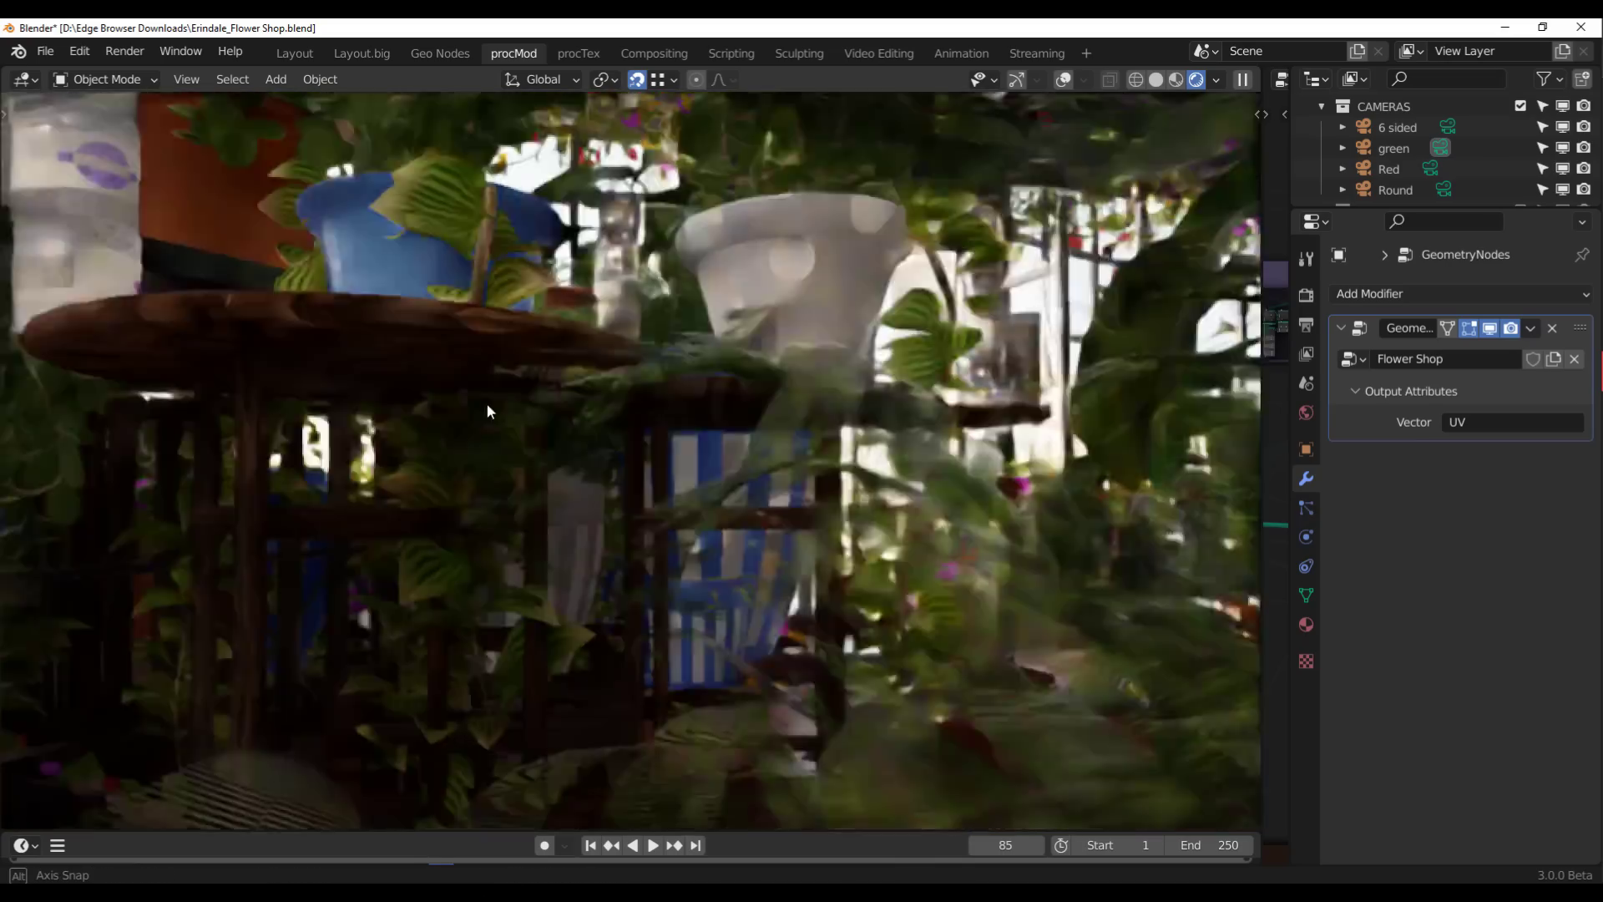
pyautogui.moveTo(486, 402); pyautogui.dragTo(826, 551, button='middle')
pyautogui.scroll(-4, 421, 483)
pyautogui.scroll(-5, 535, 556)
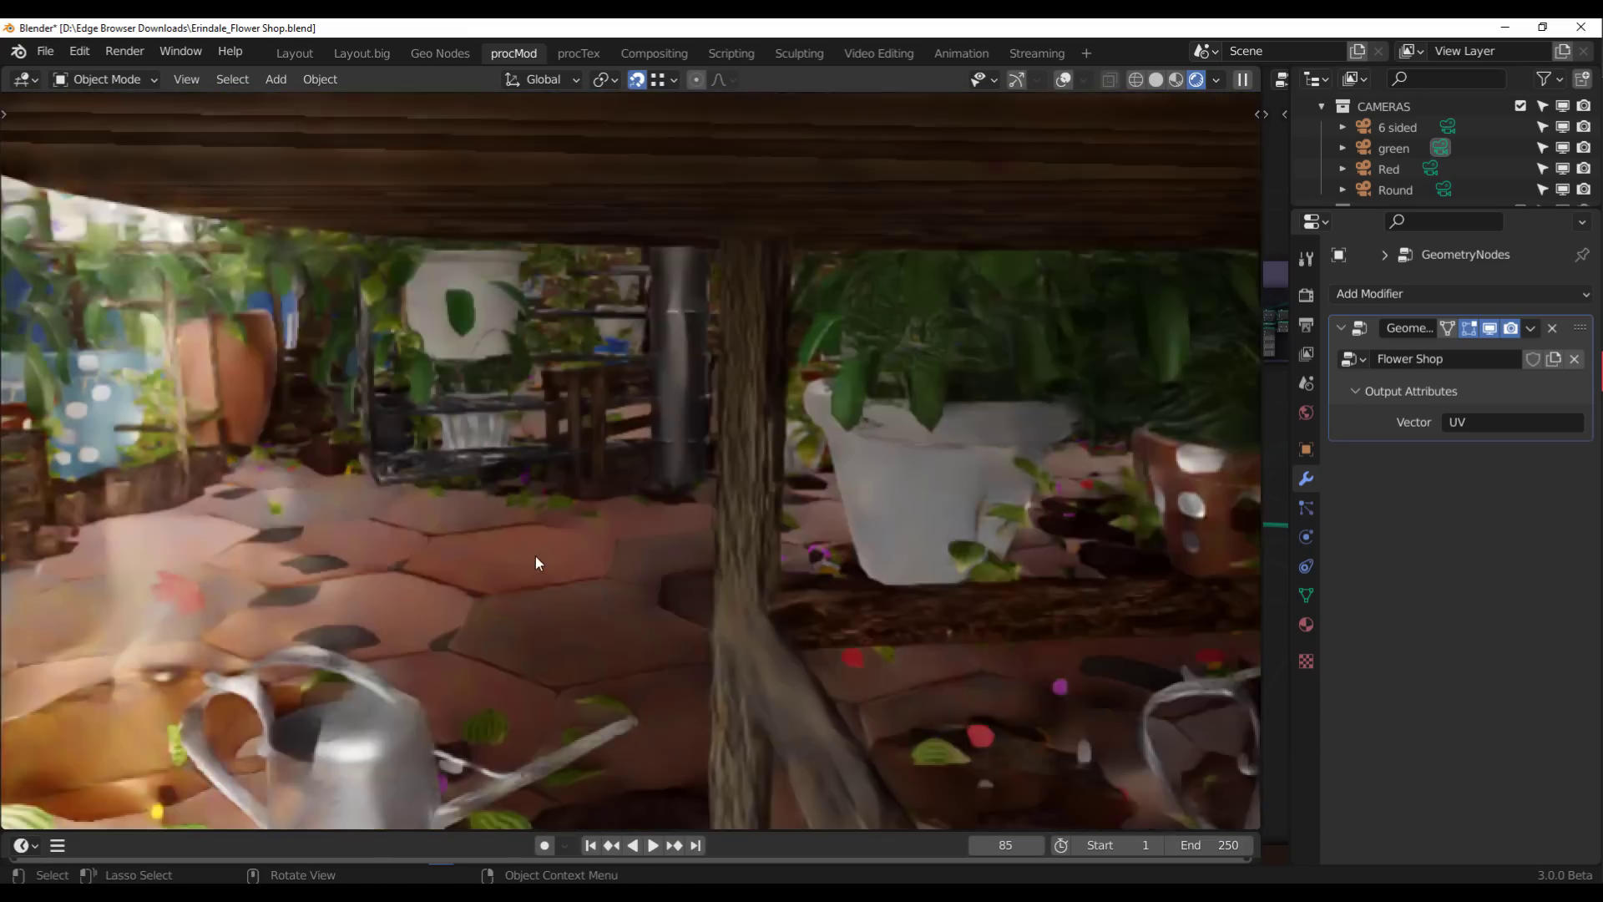